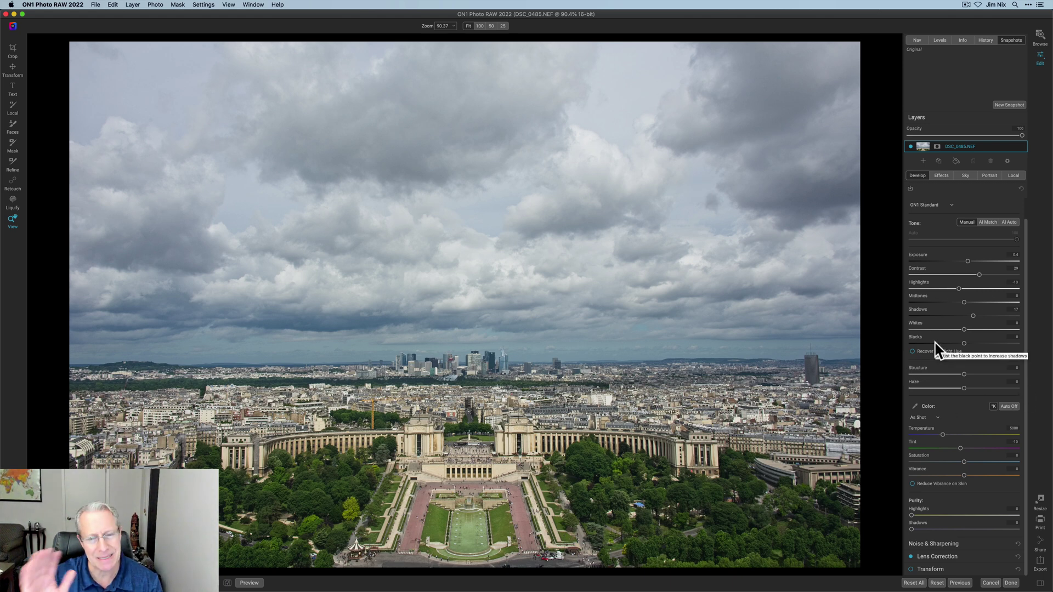
# Step: Compare against the original, then add an HDR Look filter with default settings in Effects
pyautogui.press('\\')
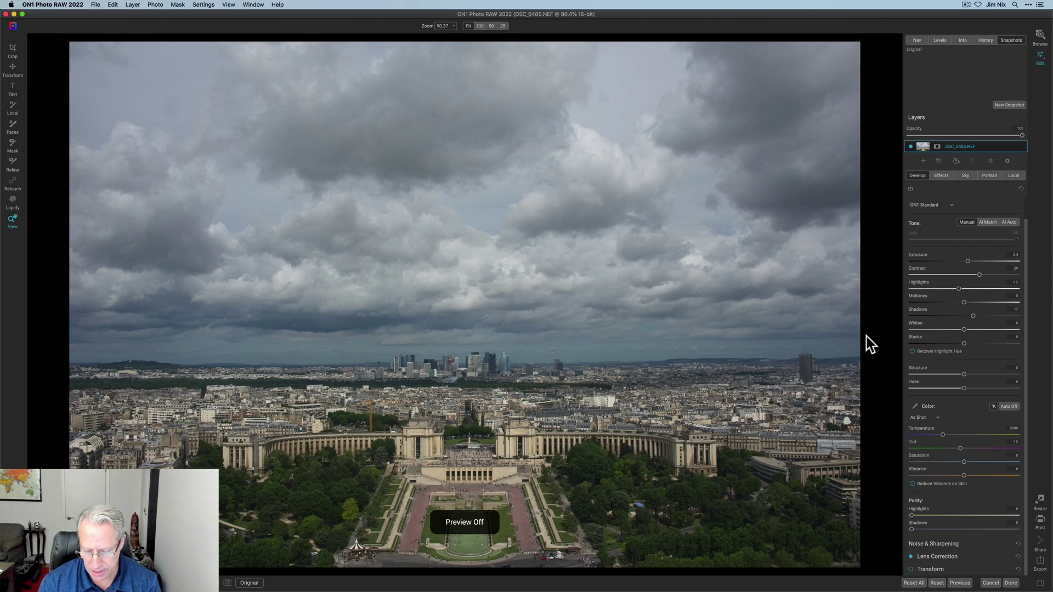
pyautogui.press('\\')
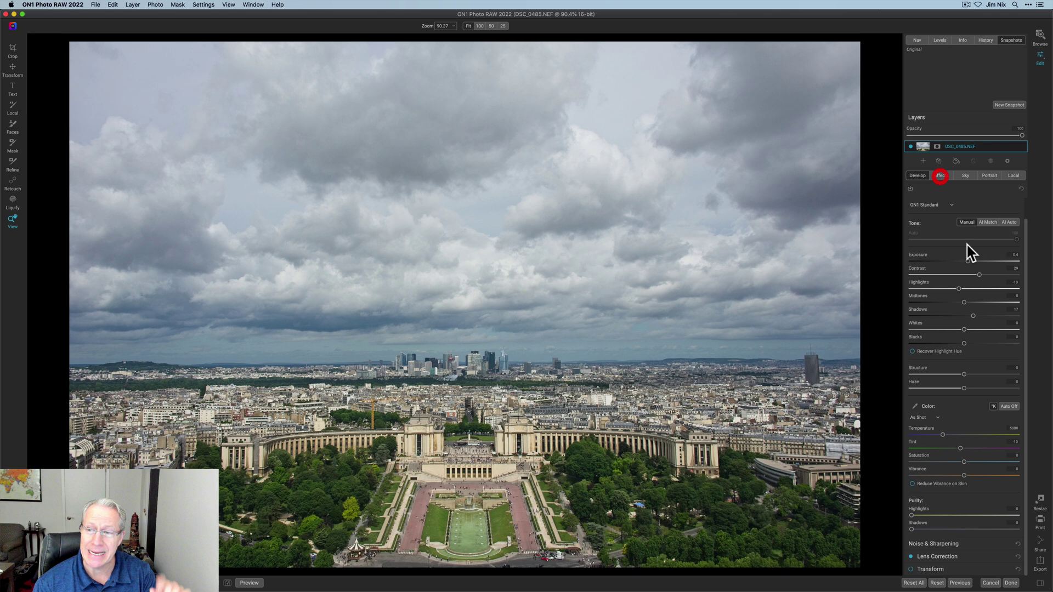
pyautogui.click(940, 175)
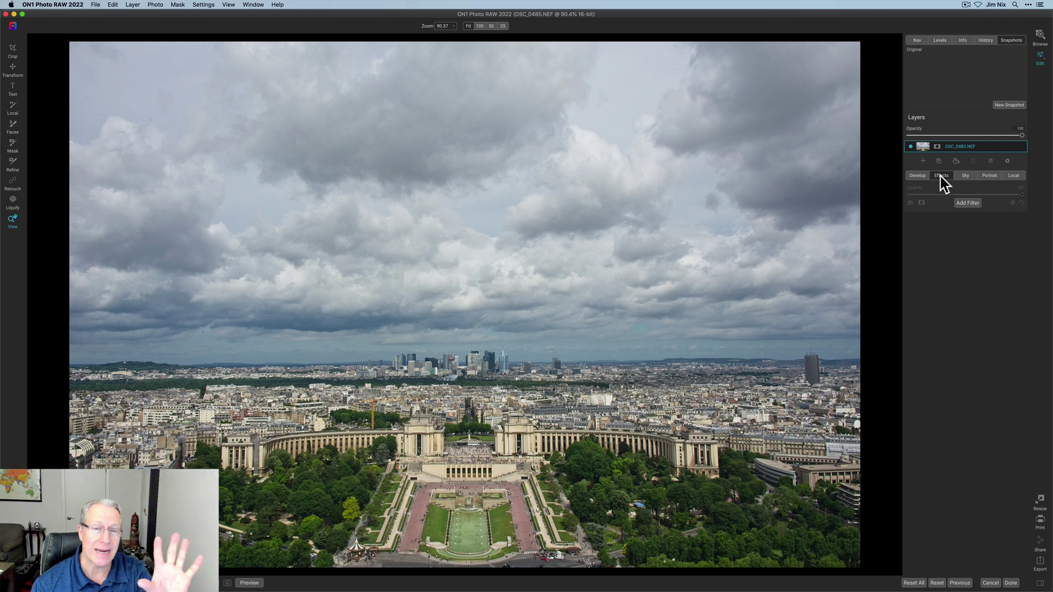
pyautogui.click(960, 202)
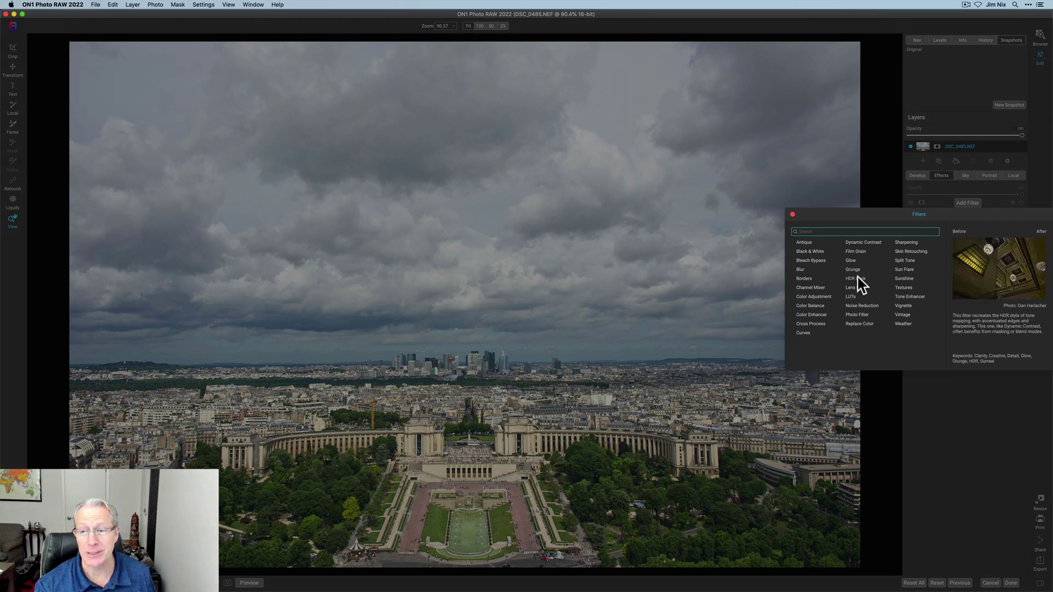
pyautogui.click(854, 278)
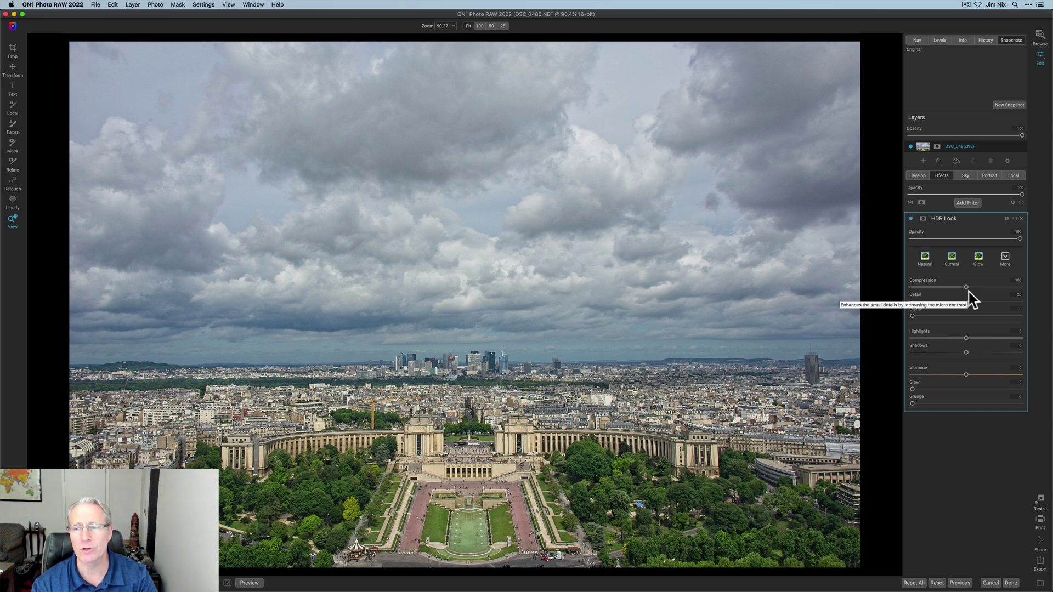
# Step: Add a Dynamic Contrast filter masked by an inverted linear gradient along the horizon
pyautogui.click(967, 203)
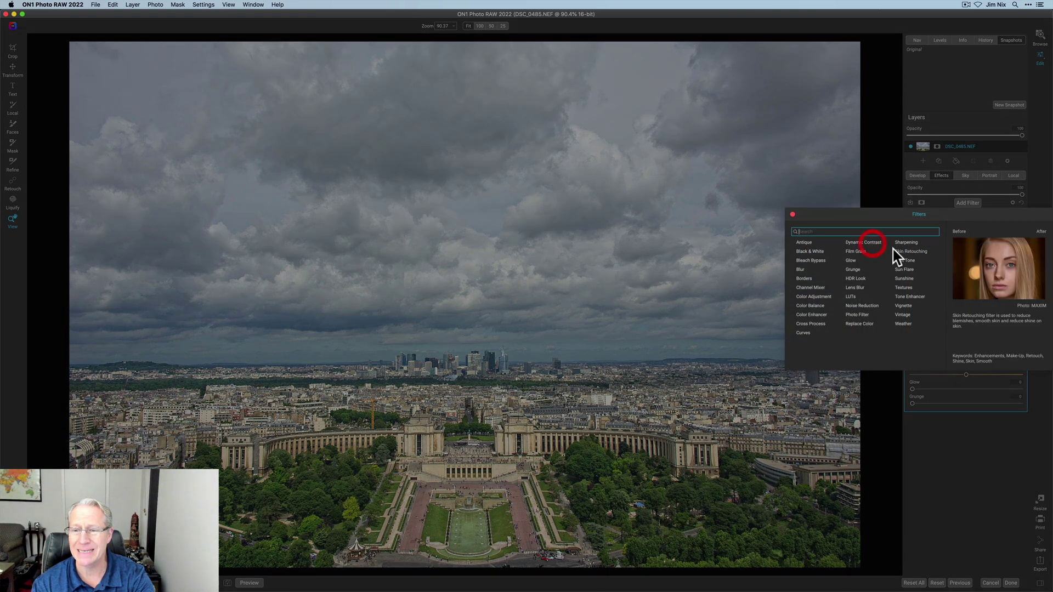
pyautogui.click(875, 250)
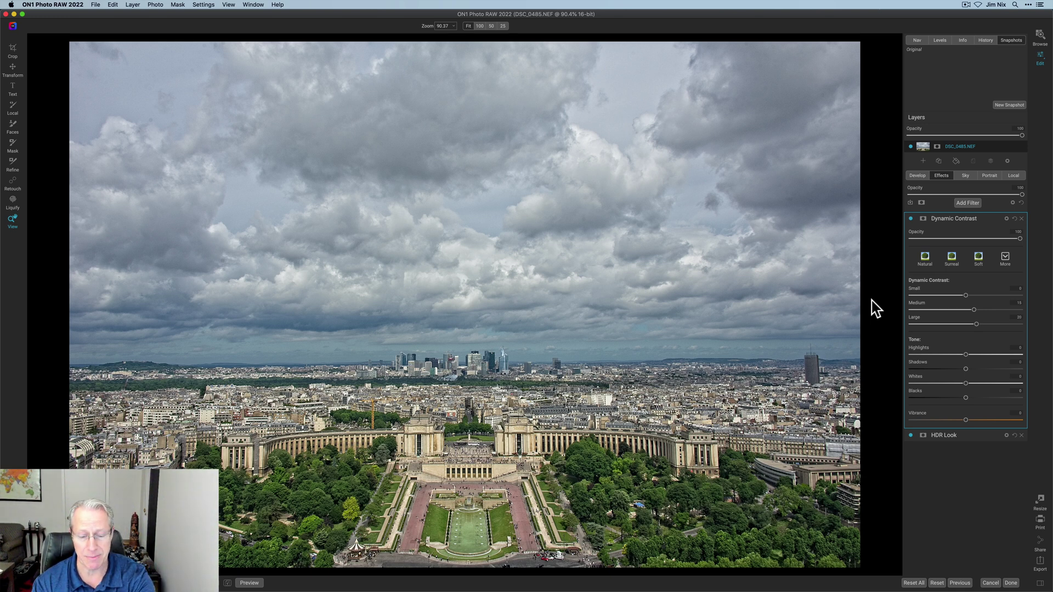
pyautogui.click(923, 219)
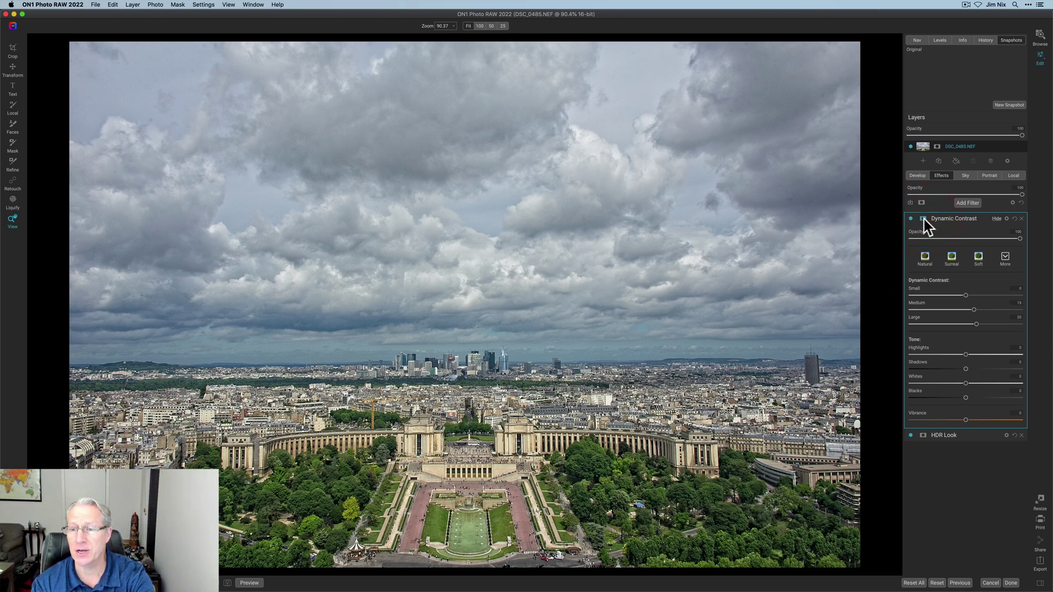
pyautogui.click(953, 258)
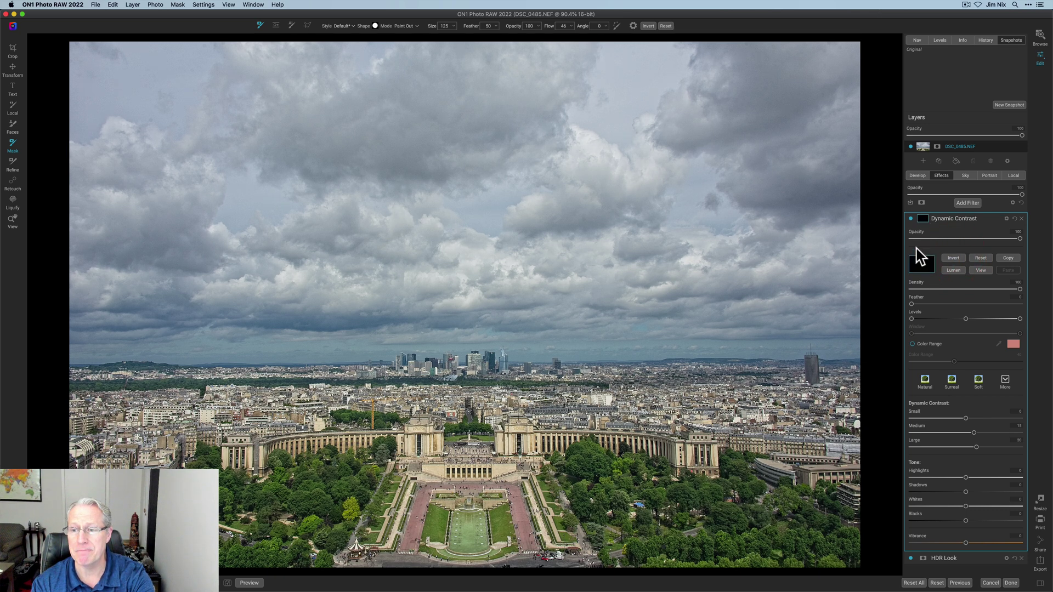
pyautogui.click(276, 25)
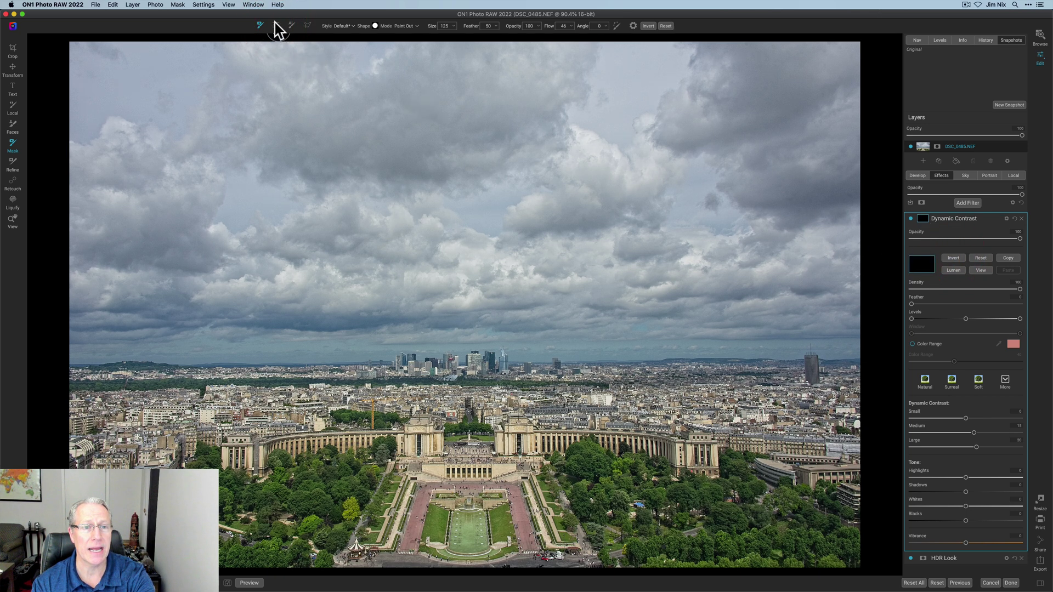
pyautogui.click(453, 366)
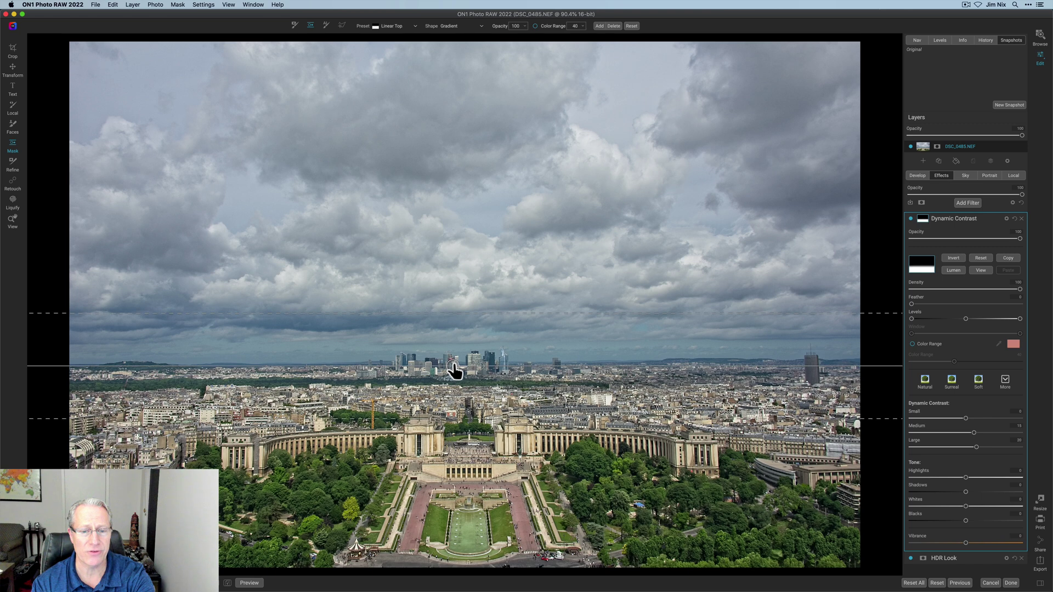
pyautogui.moveTo(470, 312)
pyautogui.mouseDown()
pyautogui.moveTo(472, 348)
pyautogui.moveTo(458, 363)
pyautogui.mouseUp()
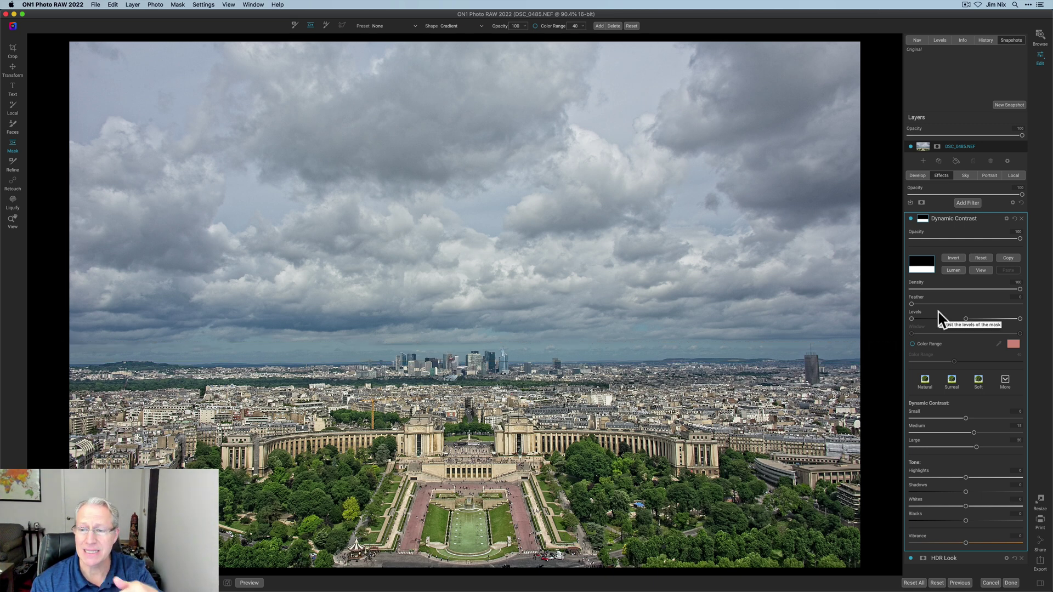
# Step: Toggle Dynamic Contrast to compare and copy its gradient mask
pyautogui.click(911, 219)
pyautogui.click(911, 219)
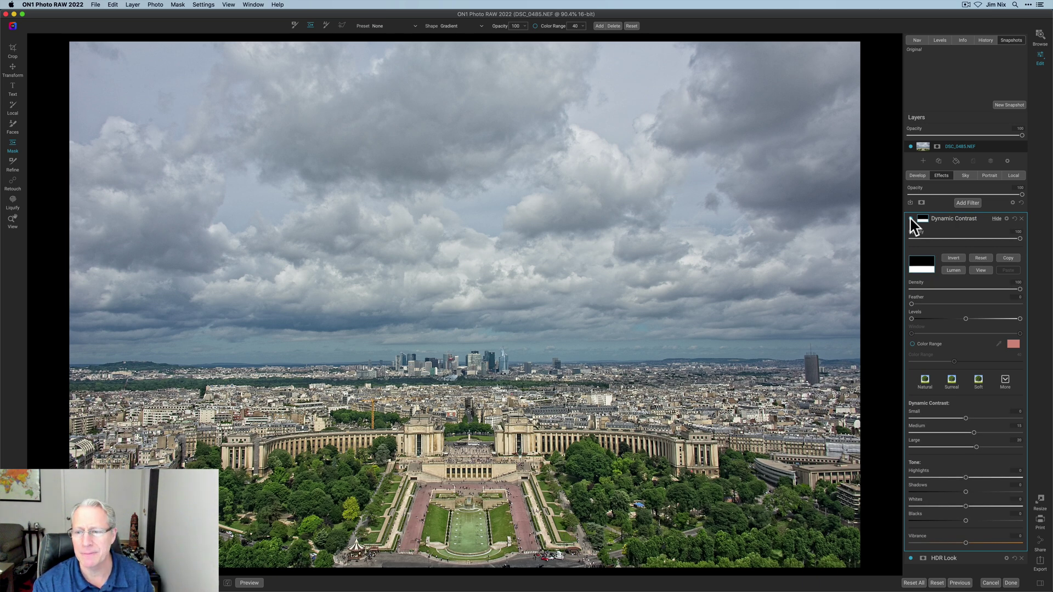
pyautogui.click(1008, 257)
# Step: Add a second Dynamic Contrast filter using the pasted, inverted horizon gradient mask
pyautogui.click(967, 203)
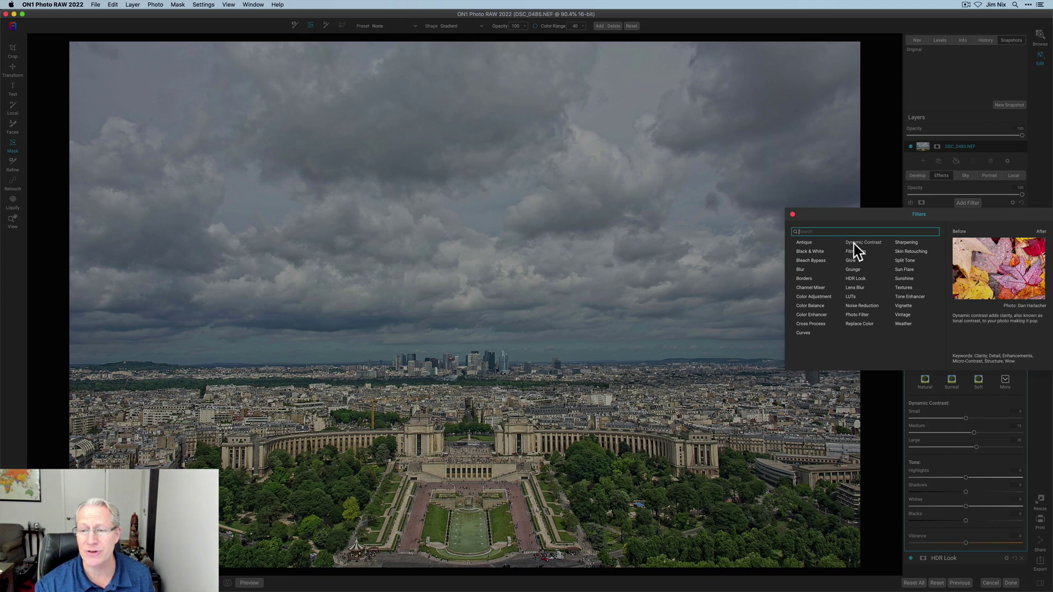
pyautogui.click(863, 243)
pyautogui.click(923, 220)
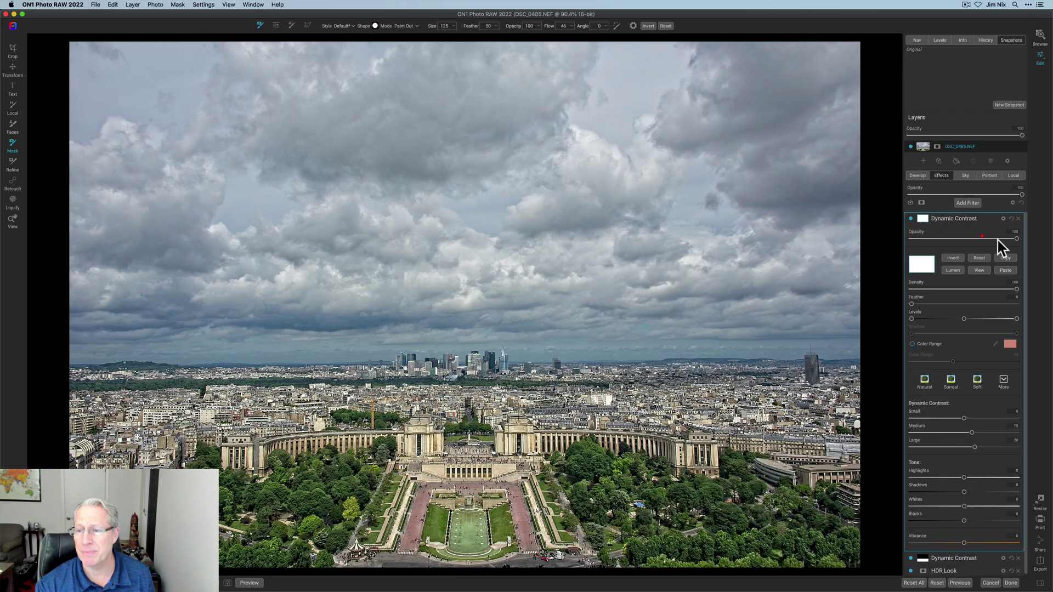
pyautogui.click(1005, 270)
pyautogui.click(957, 259)
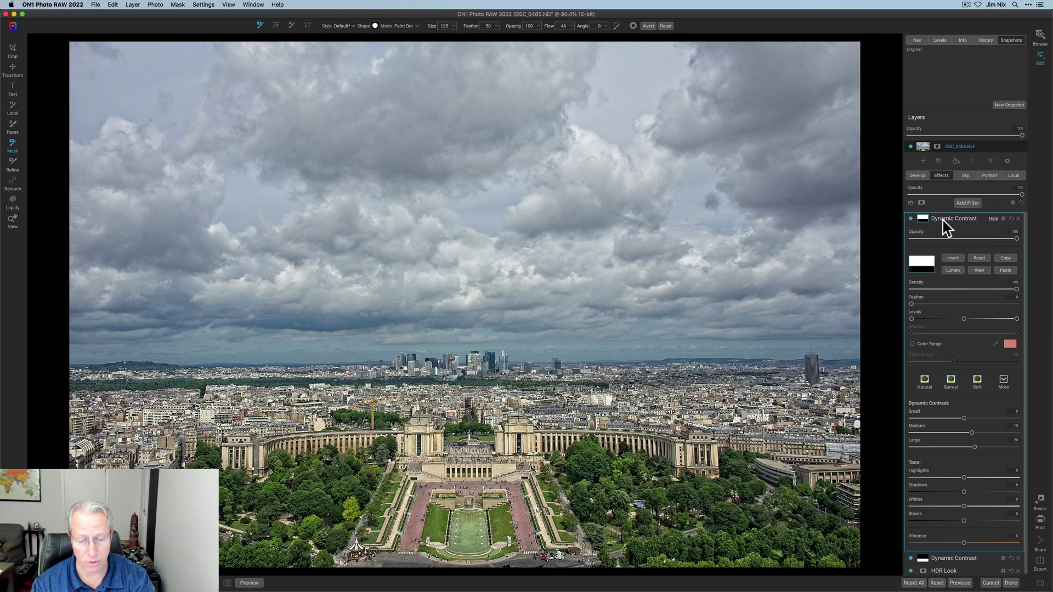
pyautogui.click(922, 219)
# Step: Set Small -38, Medium -38 and Large -34, then toggle HDR Look to compare
pyautogui.click(922, 220)
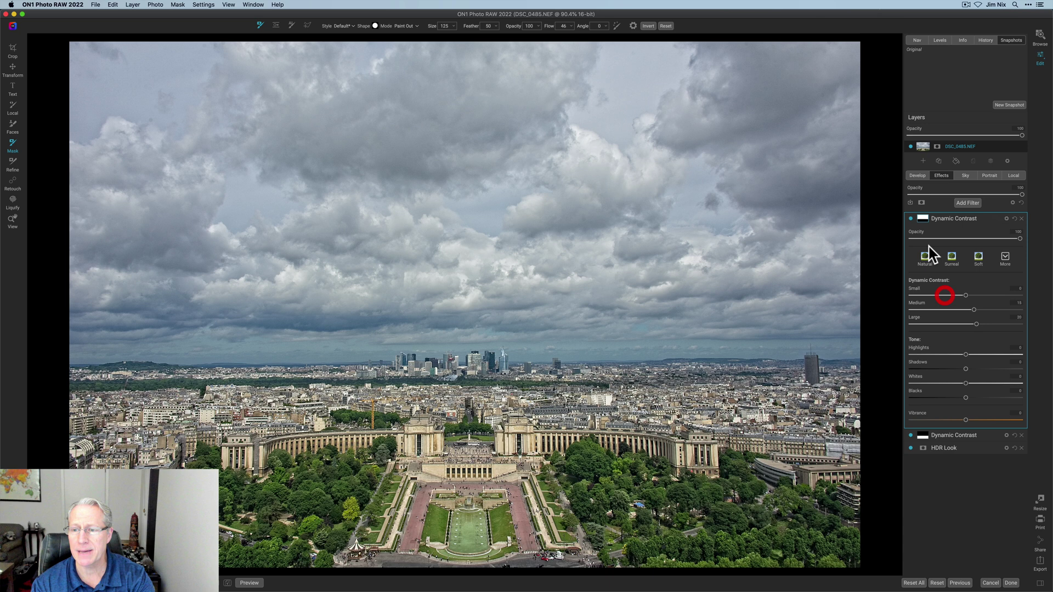
pyautogui.moveTo(943, 294); pyautogui.dragTo(946, 297)
pyautogui.click(944, 309)
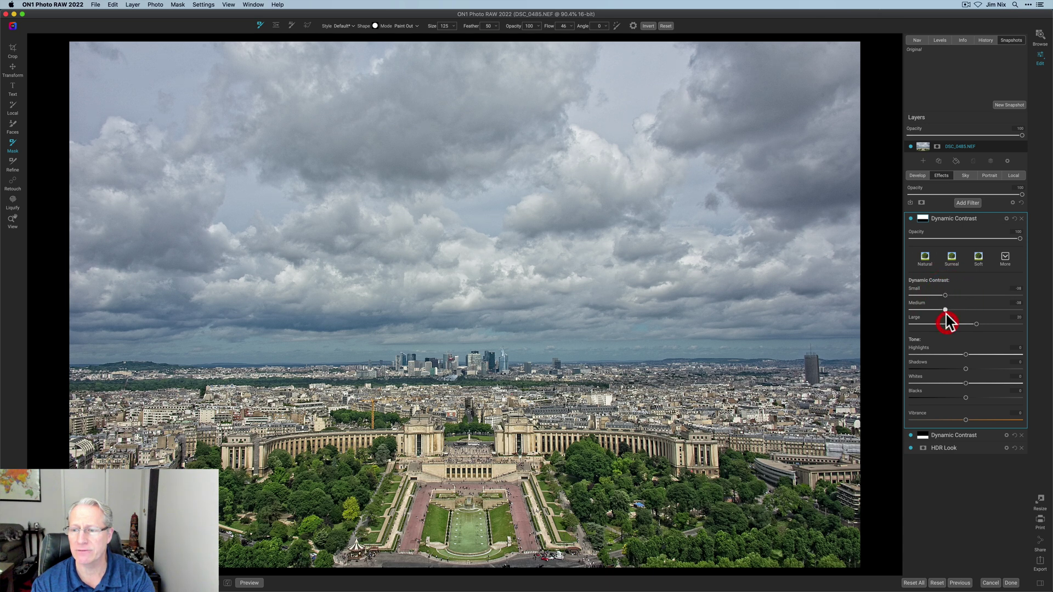
pyautogui.click(946, 324)
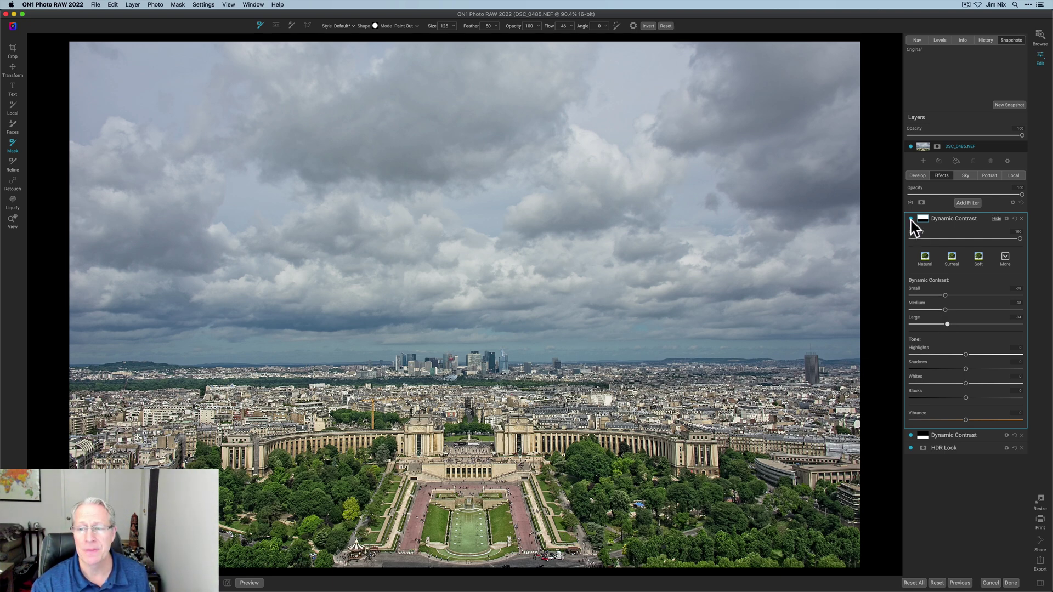
pyautogui.click(911, 449)
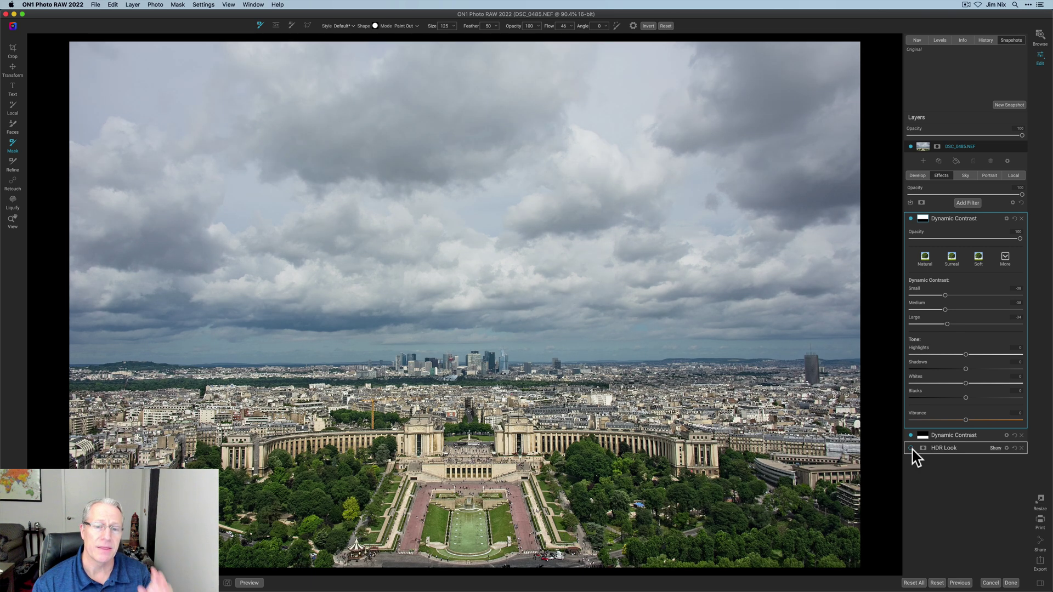
pyautogui.click(911, 449)
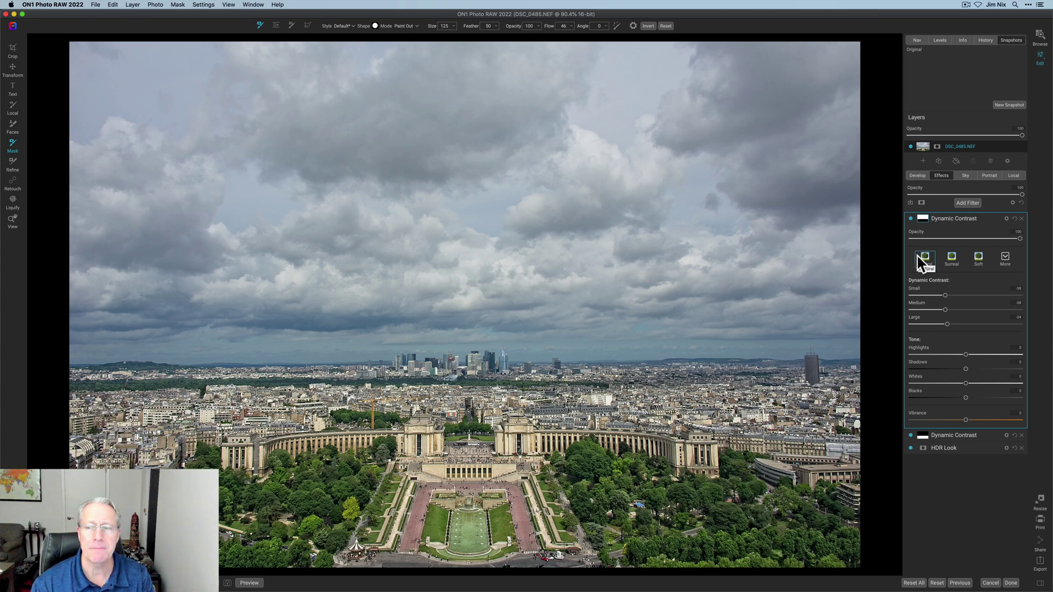
# Step: Add a Black & White filter and toggle it to compare with the colour version
pyautogui.click(967, 203)
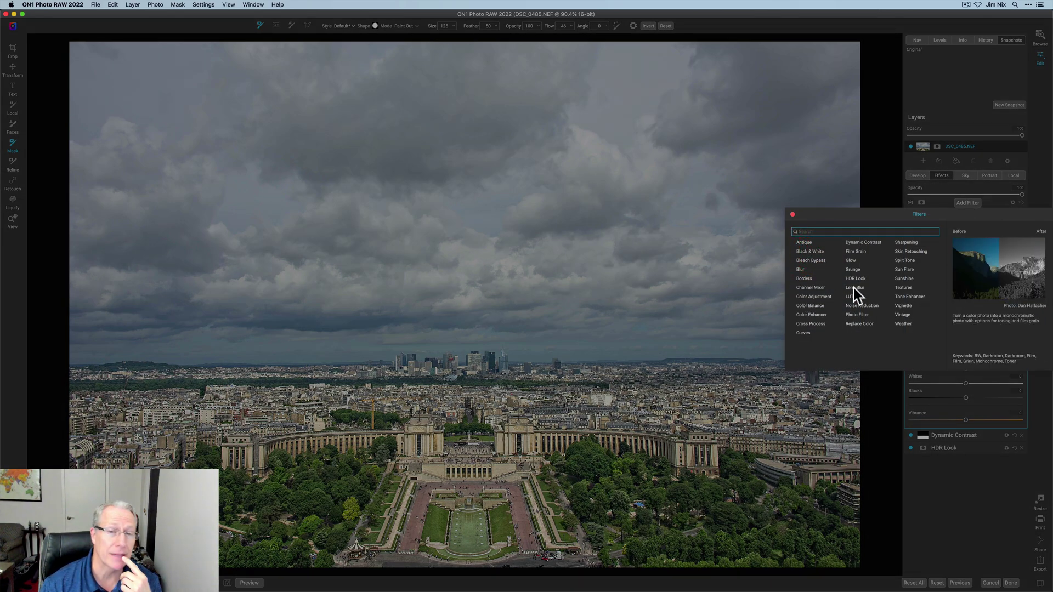
pyautogui.click(854, 287)
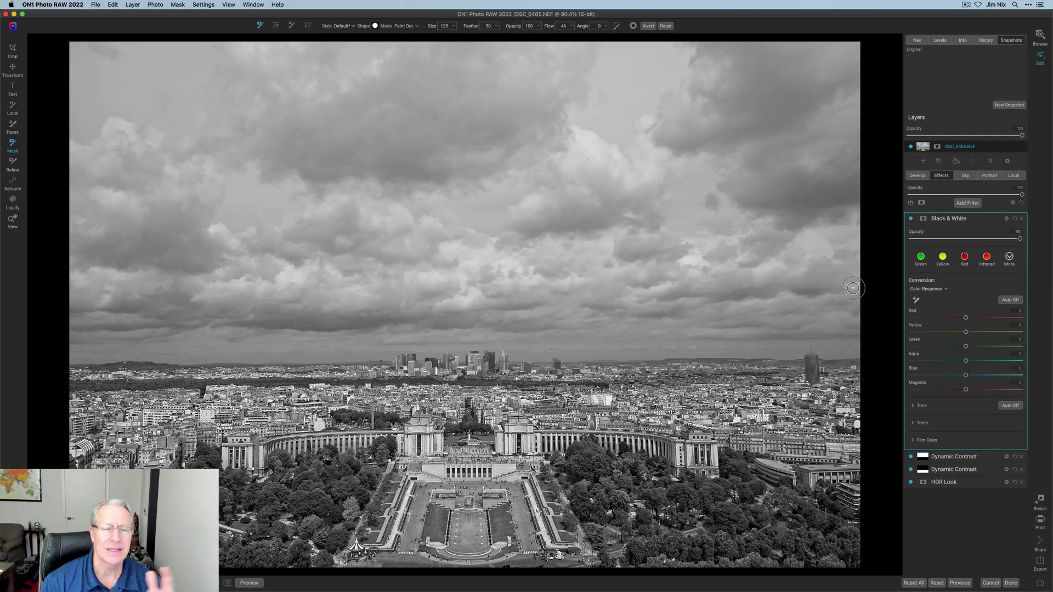
pyautogui.click(911, 219)
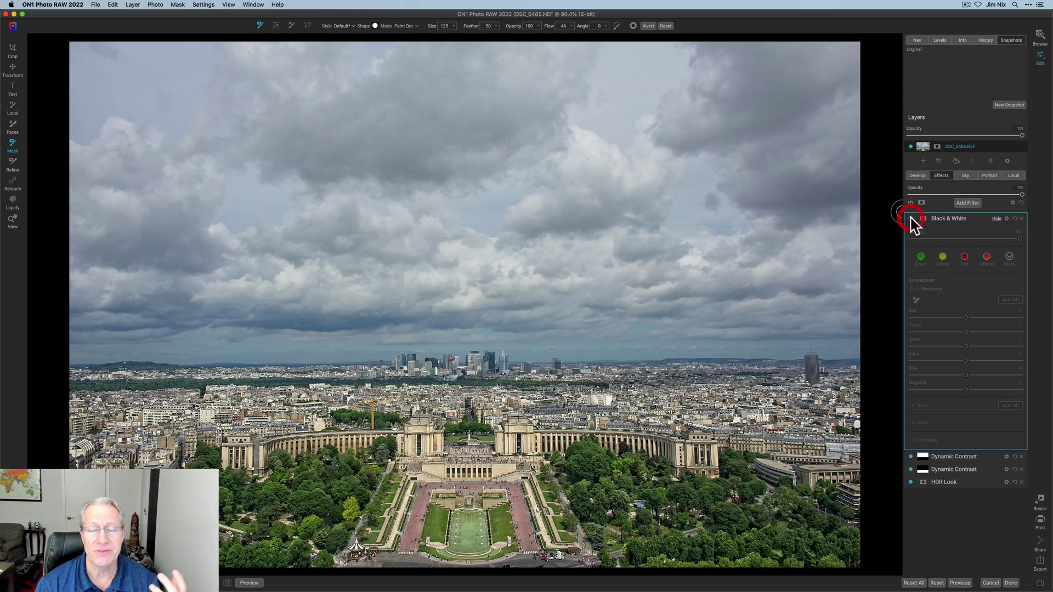
pyautogui.click(911, 219)
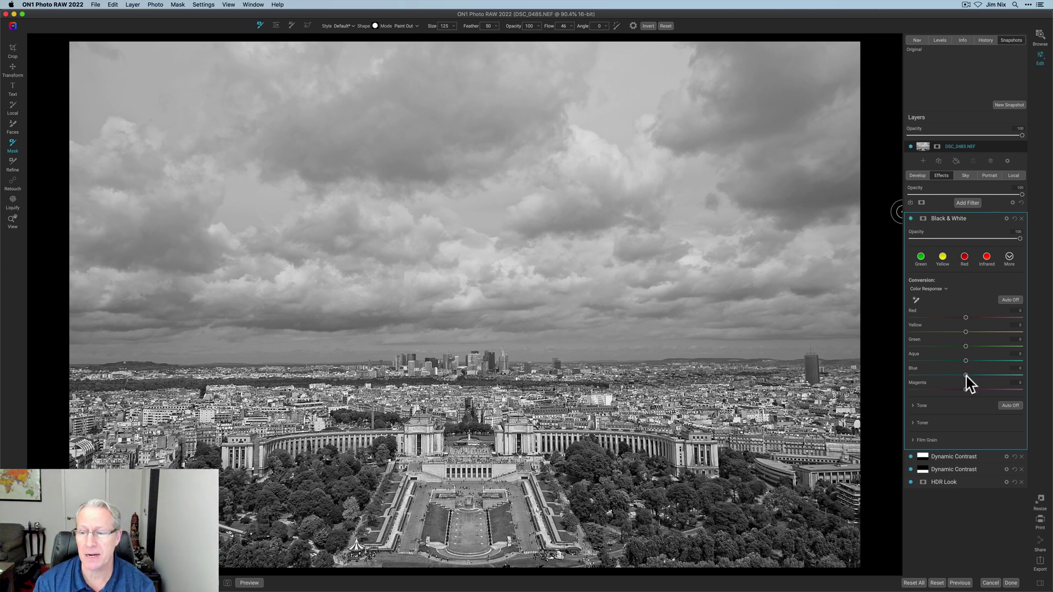
# Step: Set Blue to -100 to darken the sky and slightly raise tonal contrast
pyautogui.moveTo(966, 376); pyautogui.dragTo(897, 372)
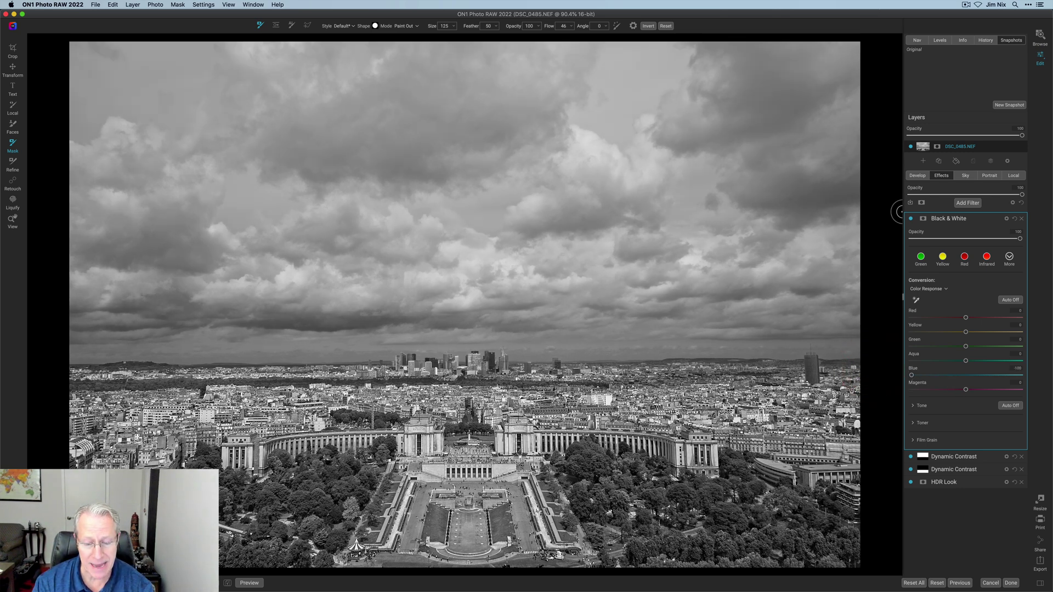
pyautogui.click(913, 410)
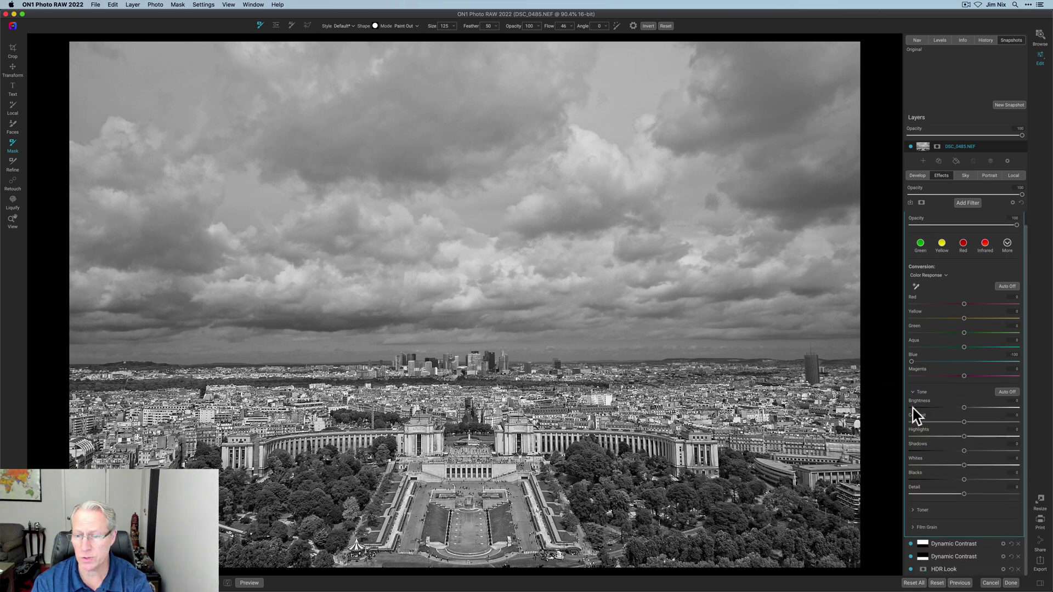
pyautogui.moveTo(964, 422); pyautogui.dragTo(946, 436)
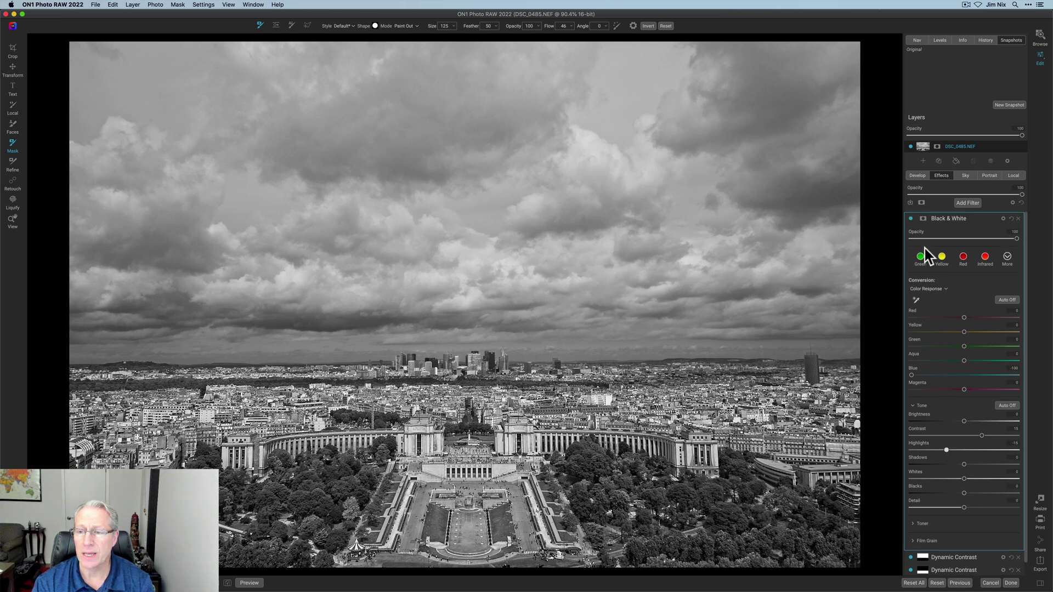
pyautogui.click(912, 221)
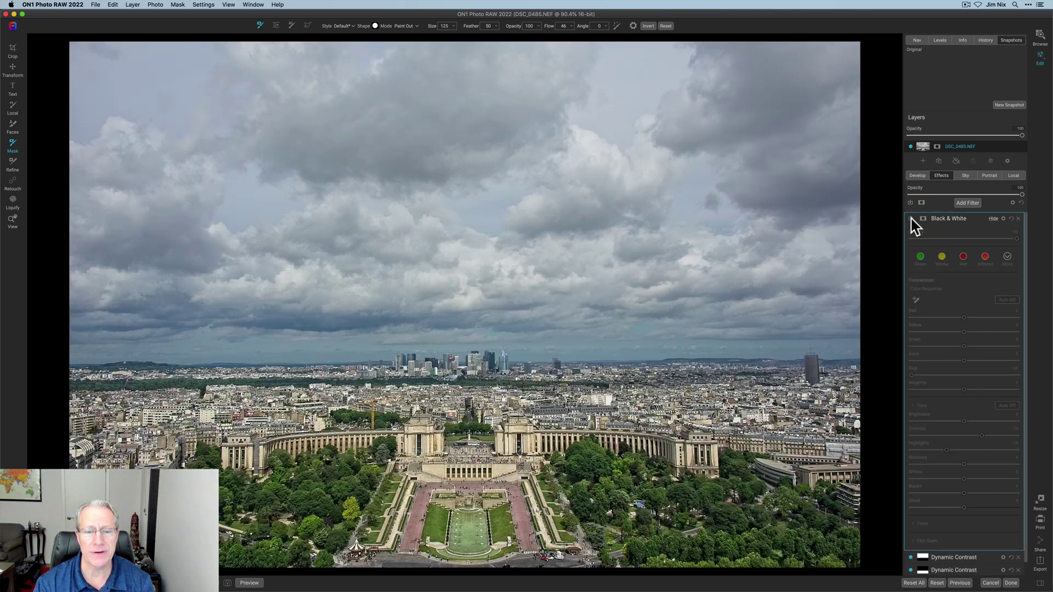
pyautogui.click(912, 221)
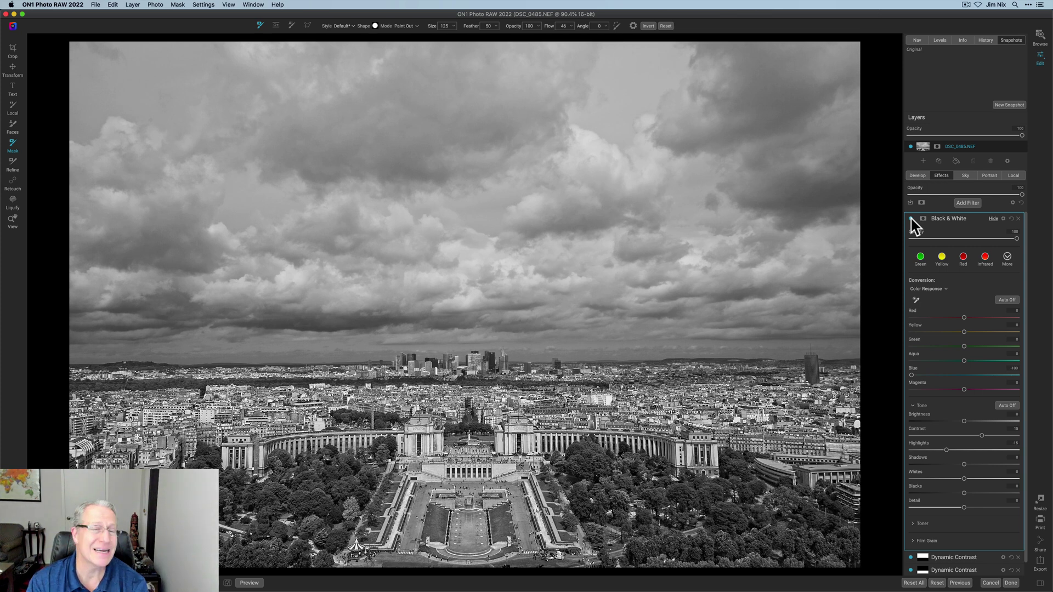
# Step: Add a LUTs filter using Monomania2 from Monochrome Mastery LUTs and compare it
pyautogui.click(968, 204)
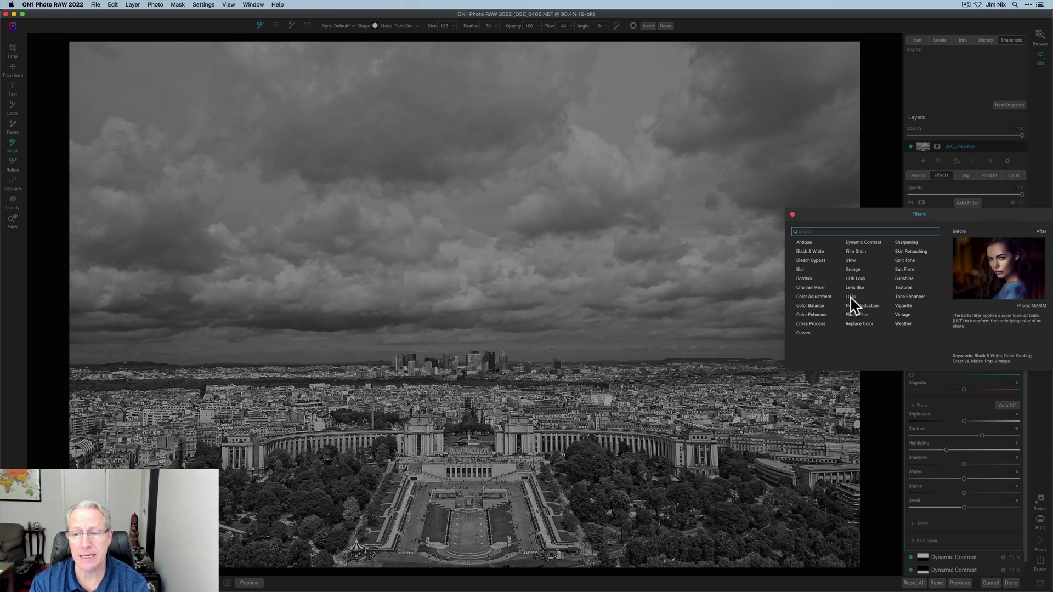
pyautogui.click(982, 294)
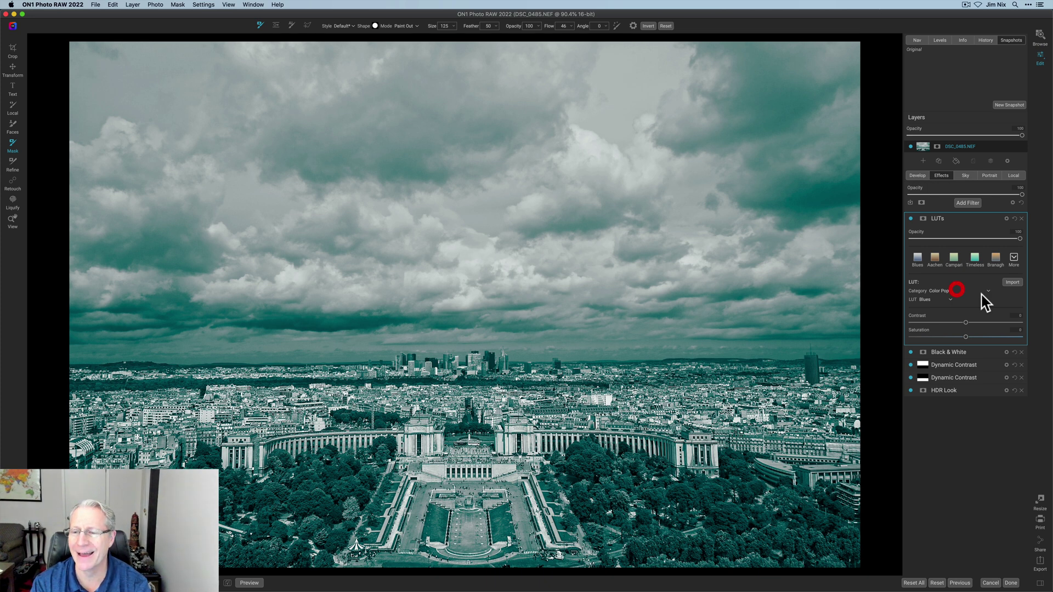
pyautogui.click(957, 292)
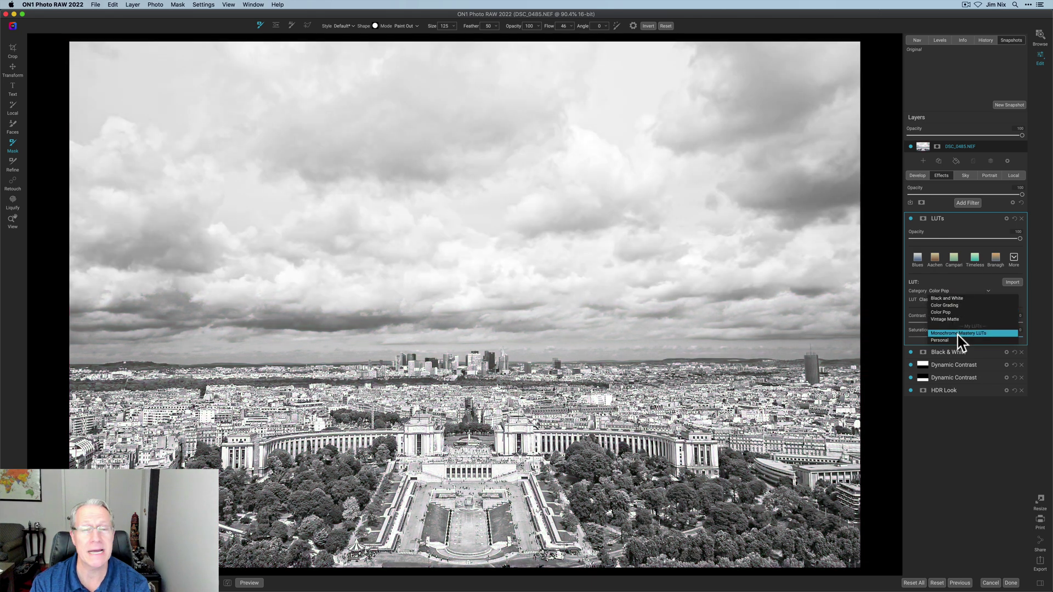
pyautogui.click(960, 342)
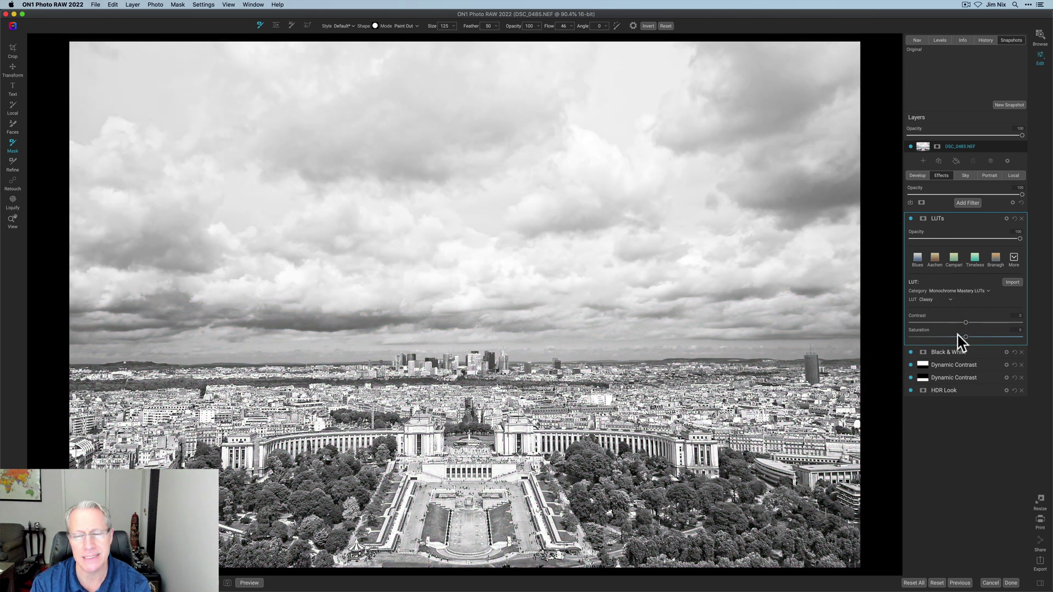
pyautogui.click(929, 304)
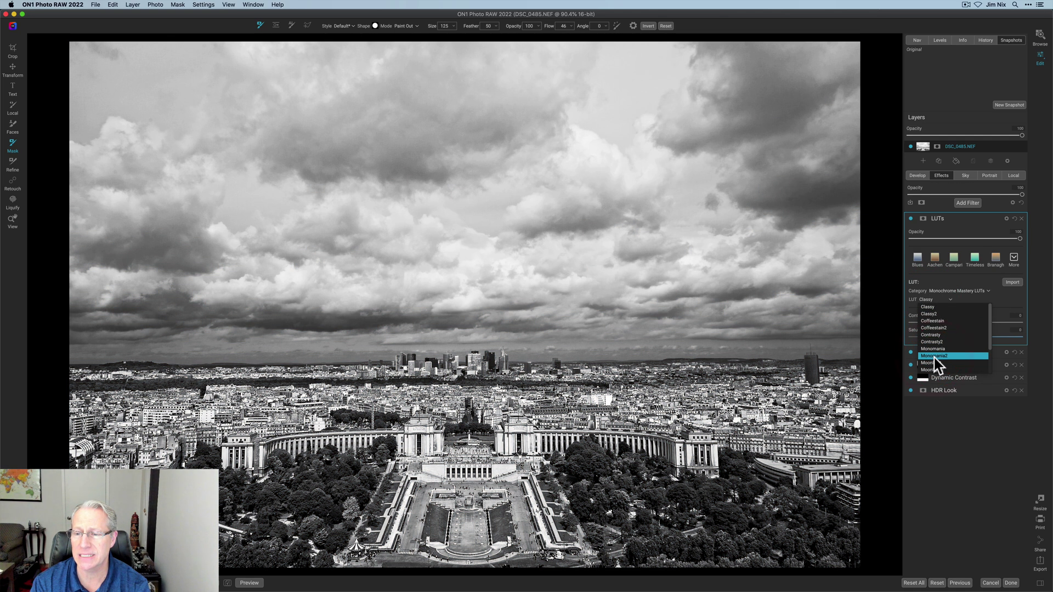
pyautogui.click(935, 356)
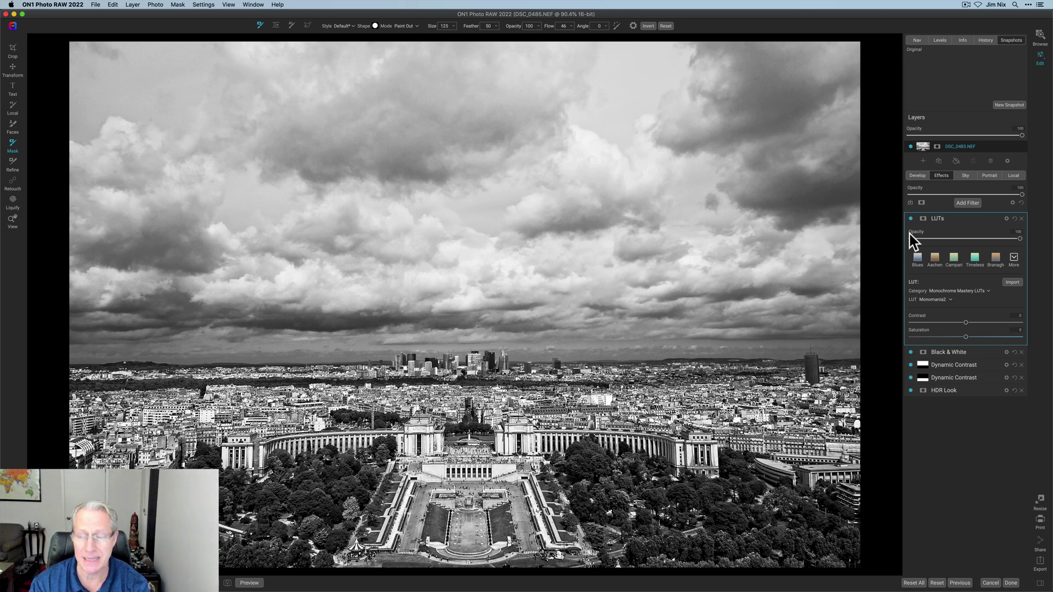
pyautogui.click(911, 219)
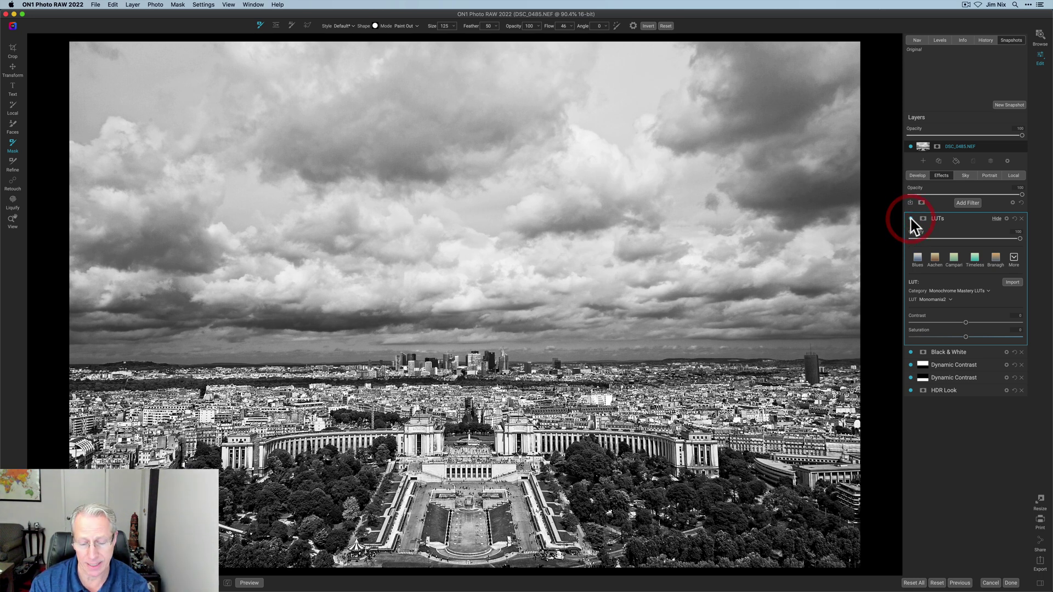
pyautogui.click(911, 219)
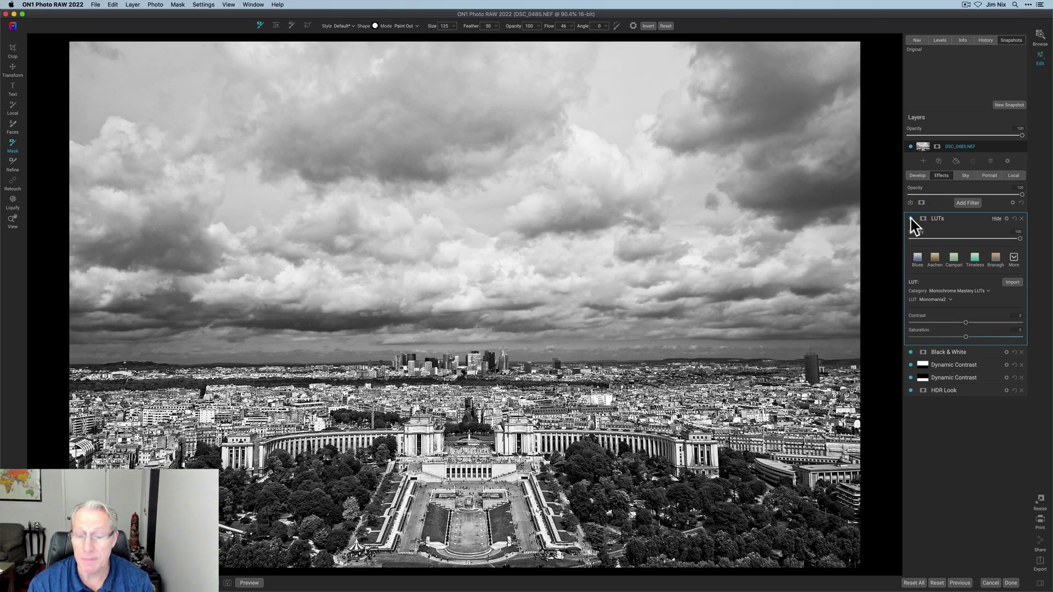
pyautogui.click(967, 203)
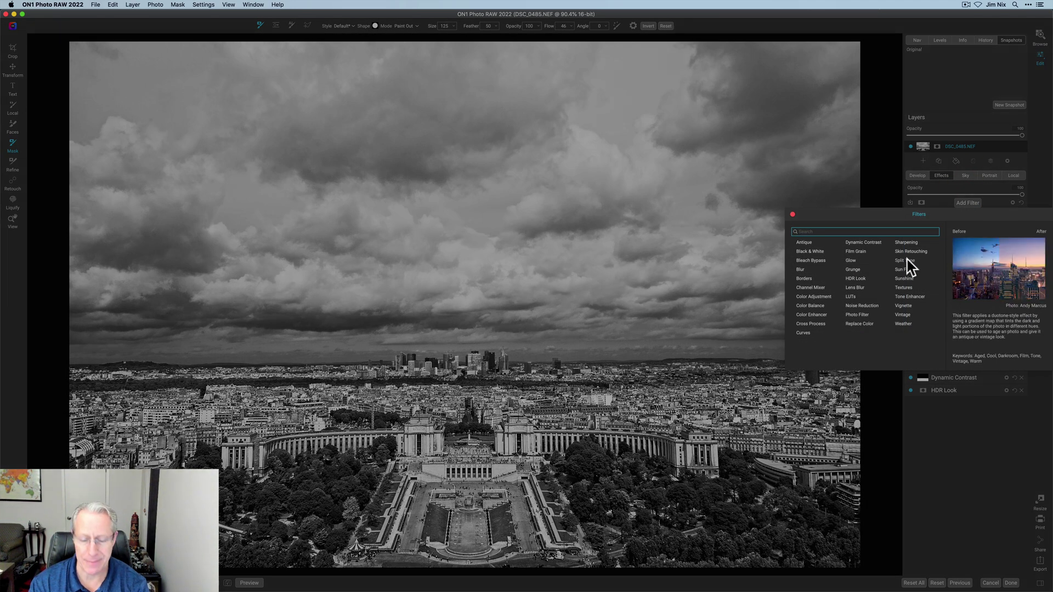
# Step: Add a Split Tone filter with a blue highlights hue at amount 30
pyautogui.click(906, 261)
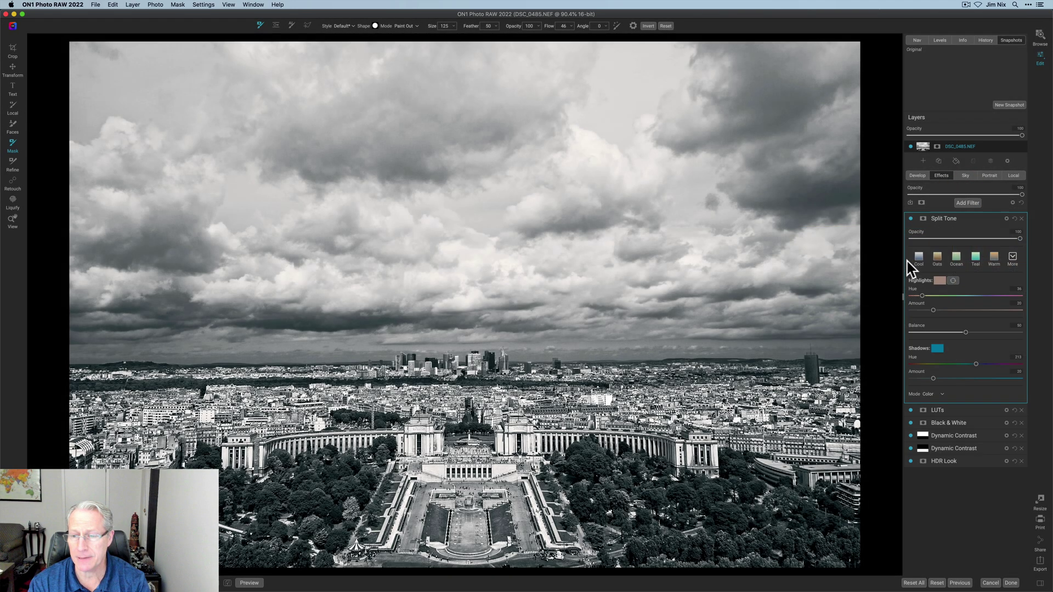
pyautogui.click(922, 296)
pyautogui.moveTo(949, 296)
pyautogui.mouseDown()
pyautogui.moveTo(986, 296)
pyautogui.moveTo(944, 310)
pyautogui.mouseUp()
pyautogui.click(1018, 326)
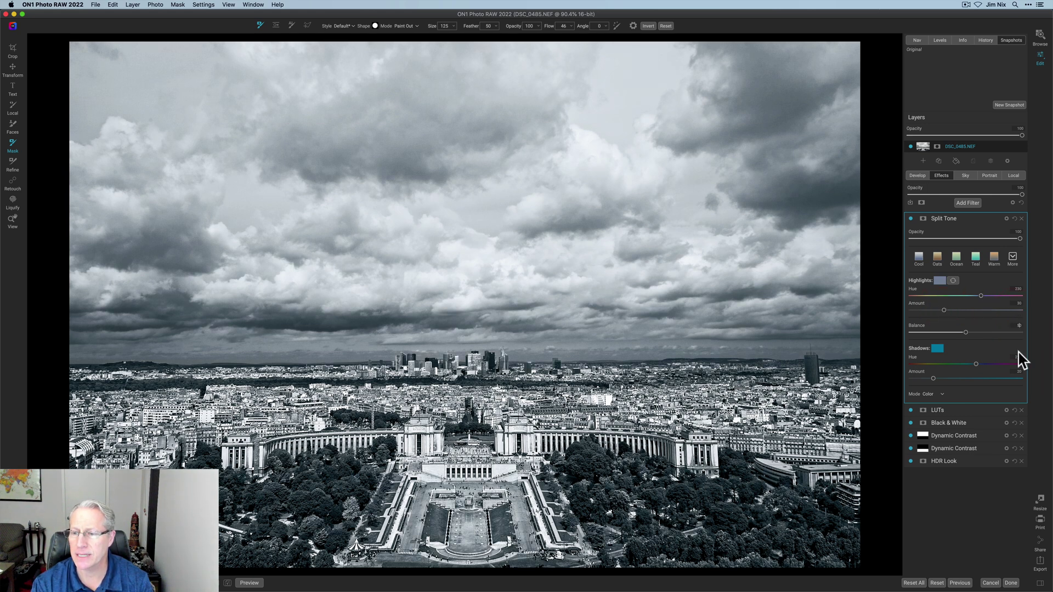
pyautogui.click(1016, 344)
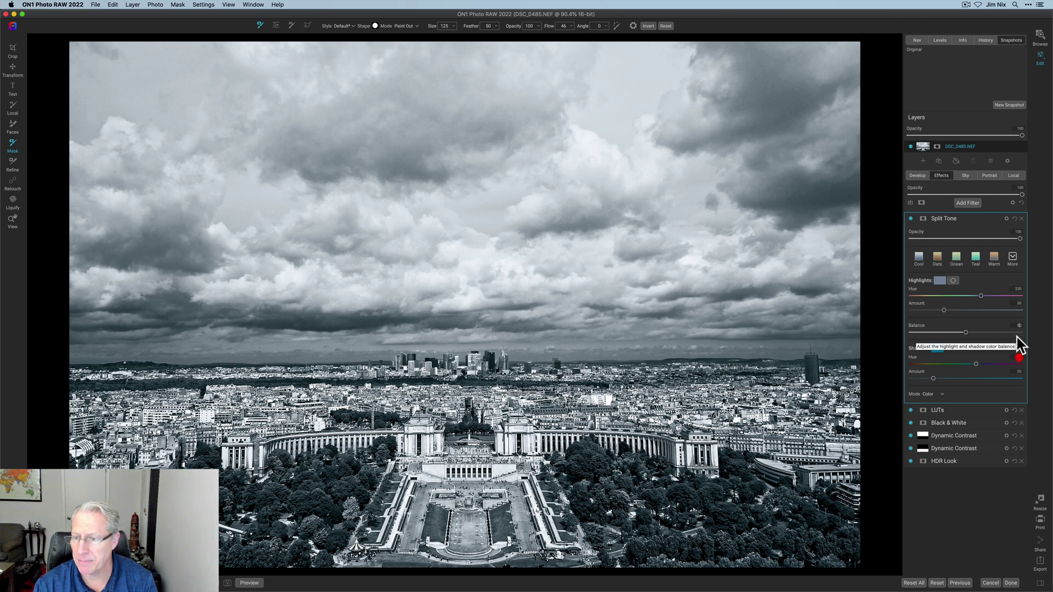
pyautogui.click(1017, 358)
# Step: Set the shadows hue to 230 and amount to 30, then compare the result
pyautogui.click(1020, 358)
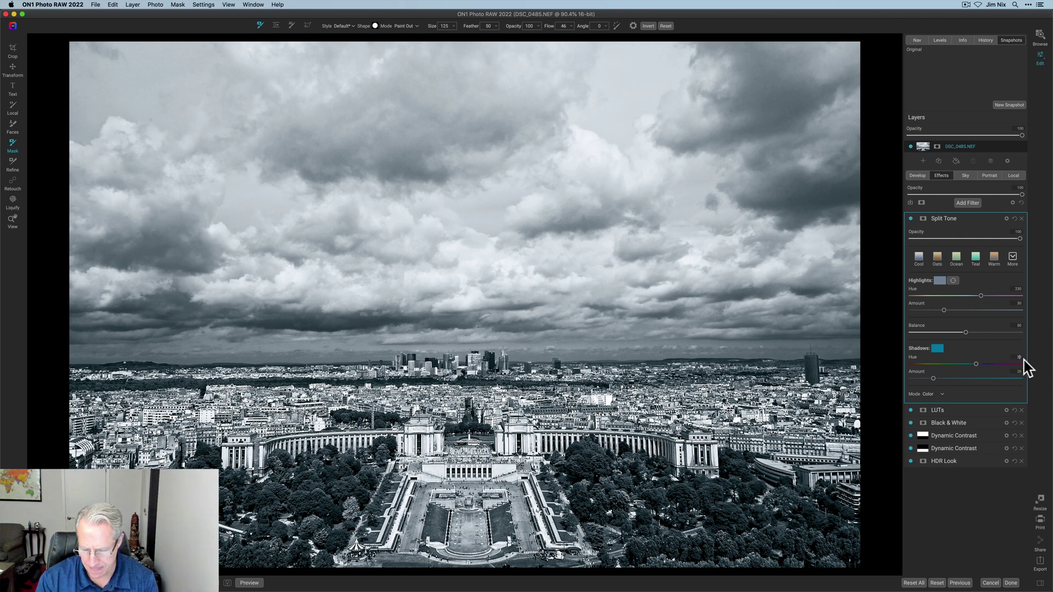
pyautogui.write('230')
pyautogui.click(1019, 377)
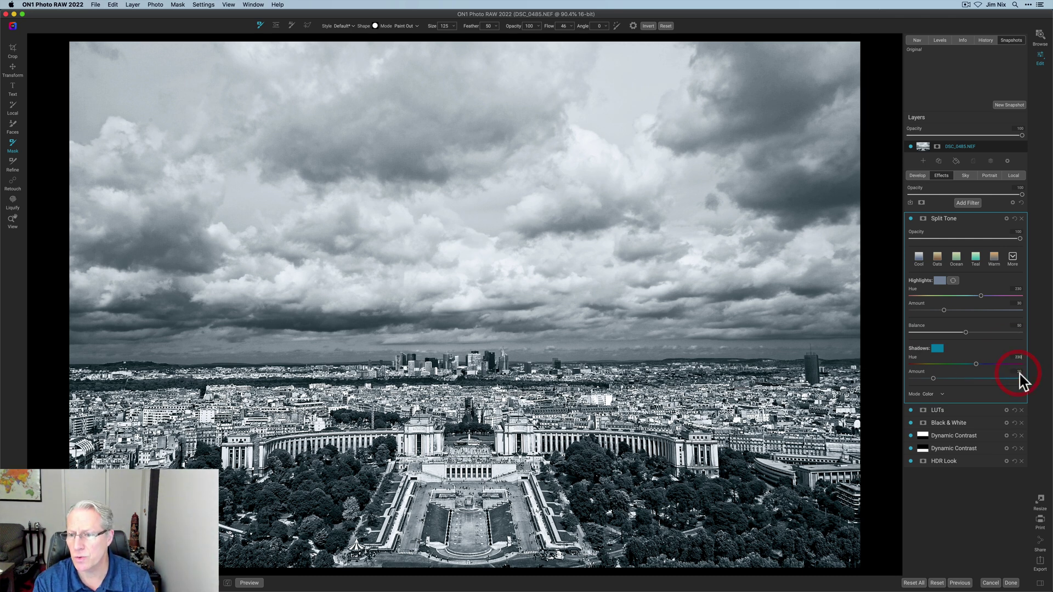
pyautogui.write('30')
pyautogui.press('Return')
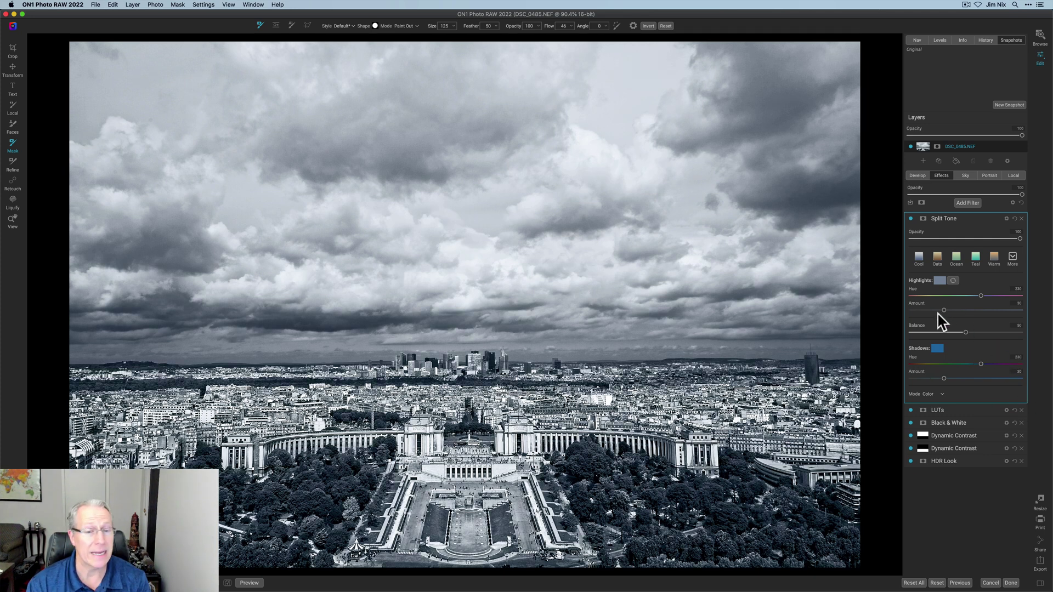
pyautogui.click(910, 219)
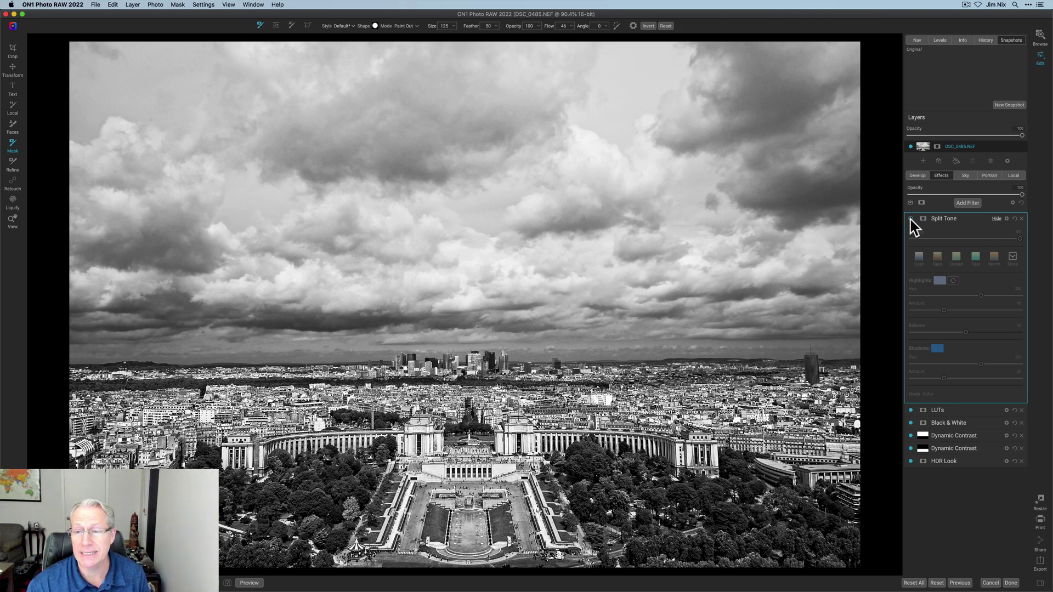
pyautogui.click(910, 219)
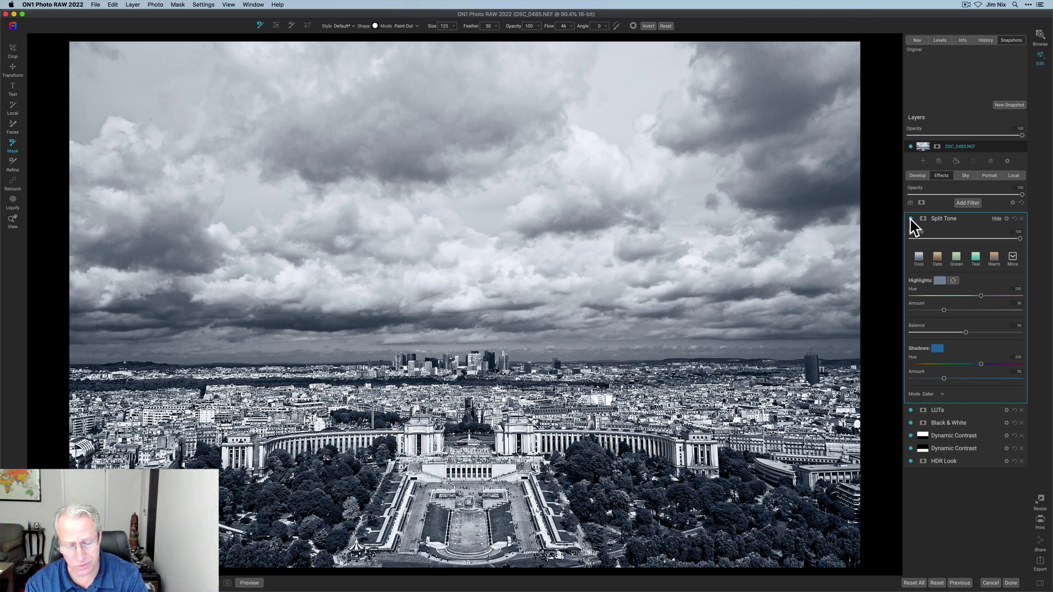
pyautogui.click(1014, 174)
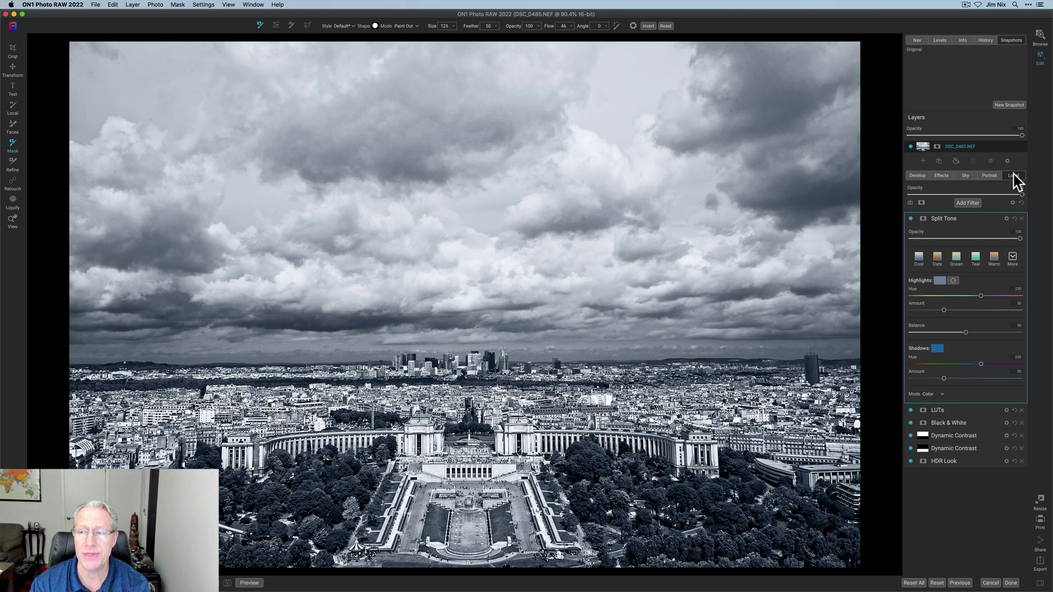
# Step: Add a local adjustment with the pasted city mask and raise Exposure to about 0.25
pyautogui.click(968, 207)
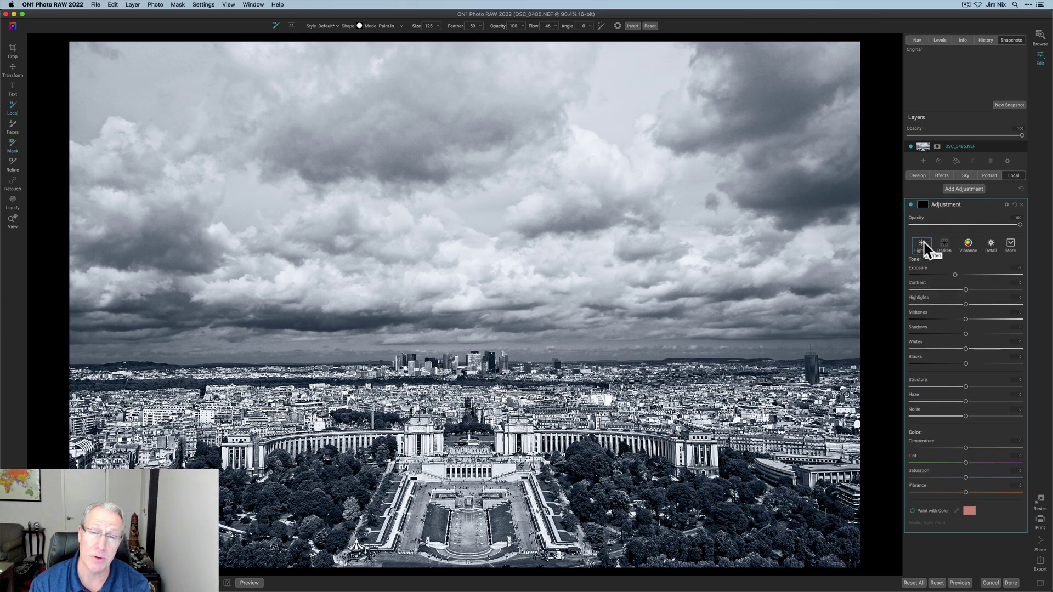
pyautogui.click(922, 205)
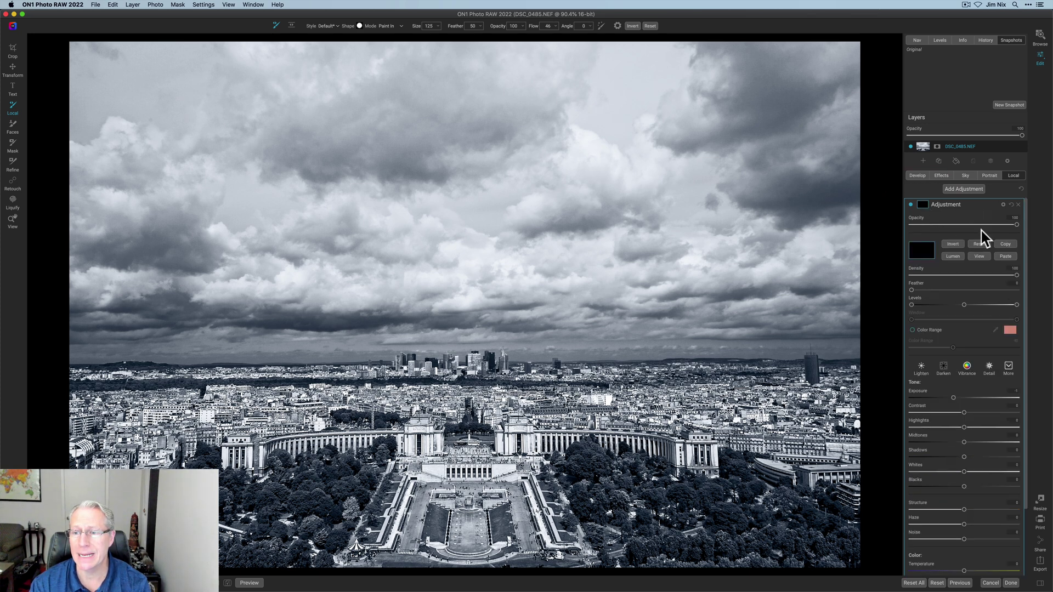
pyautogui.click(1007, 256)
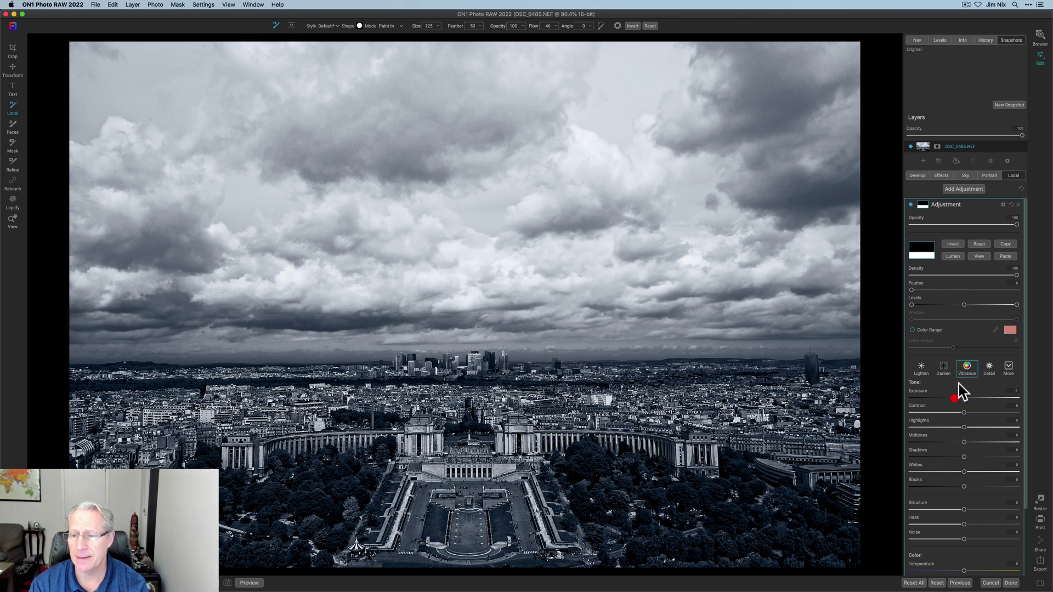
pyautogui.click(953, 397)
pyautogui.doubleClick(954, 398)
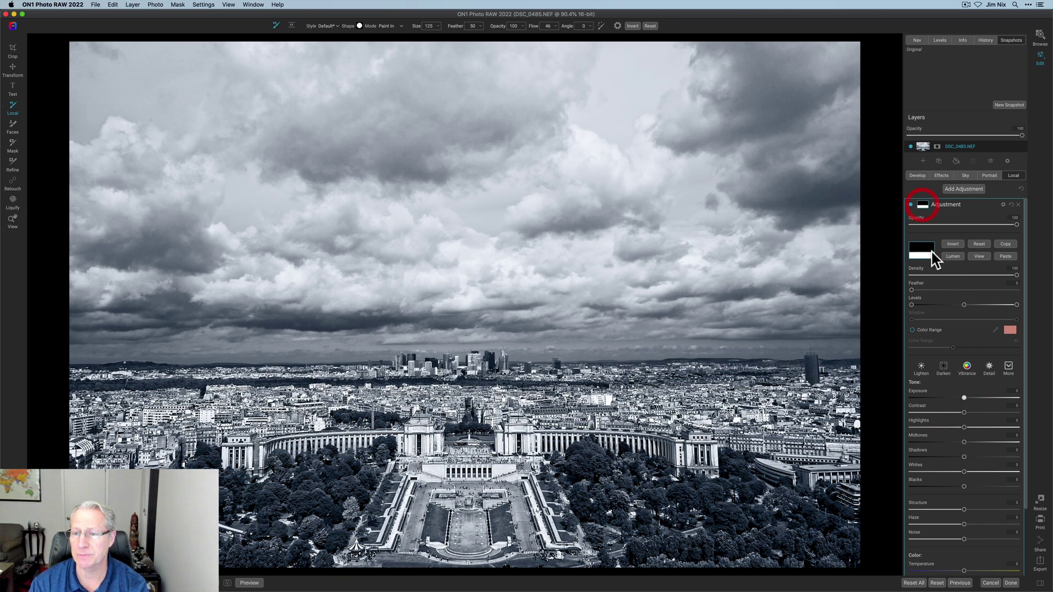
pyautogui.click(923, 205)
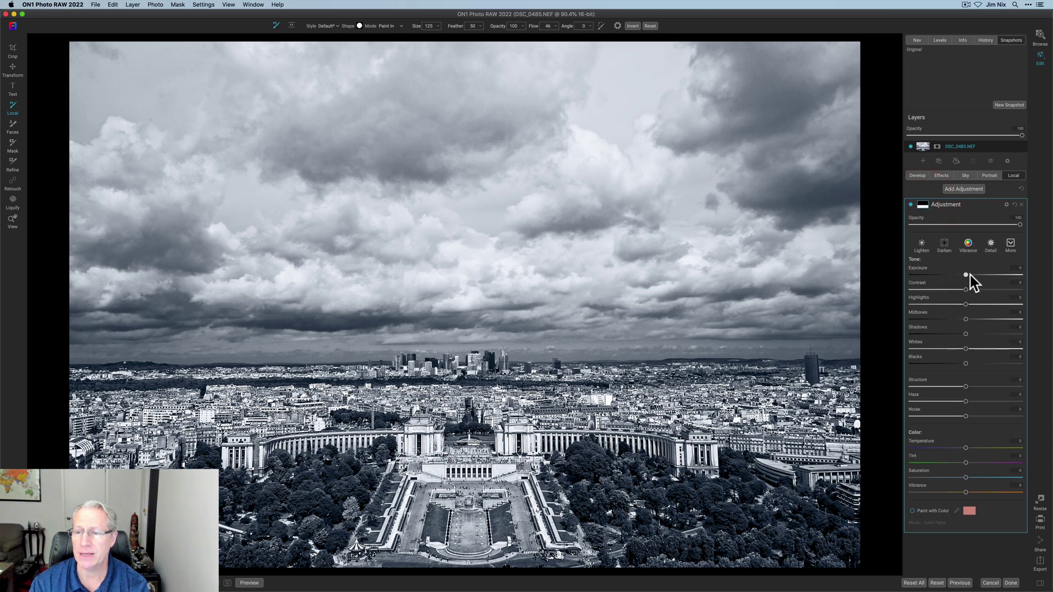
pyautogui.moveTo(965, 274); pyautogui.dragTo(969, 276)
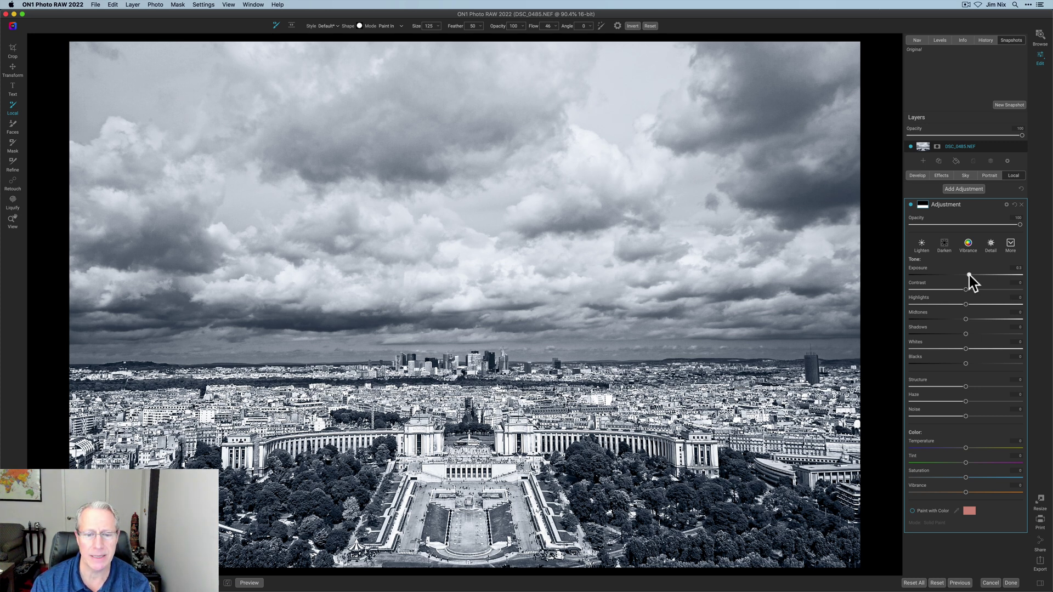
pyautogui.moveTo(969, 274); pyautogui.dragTo(969, 275)
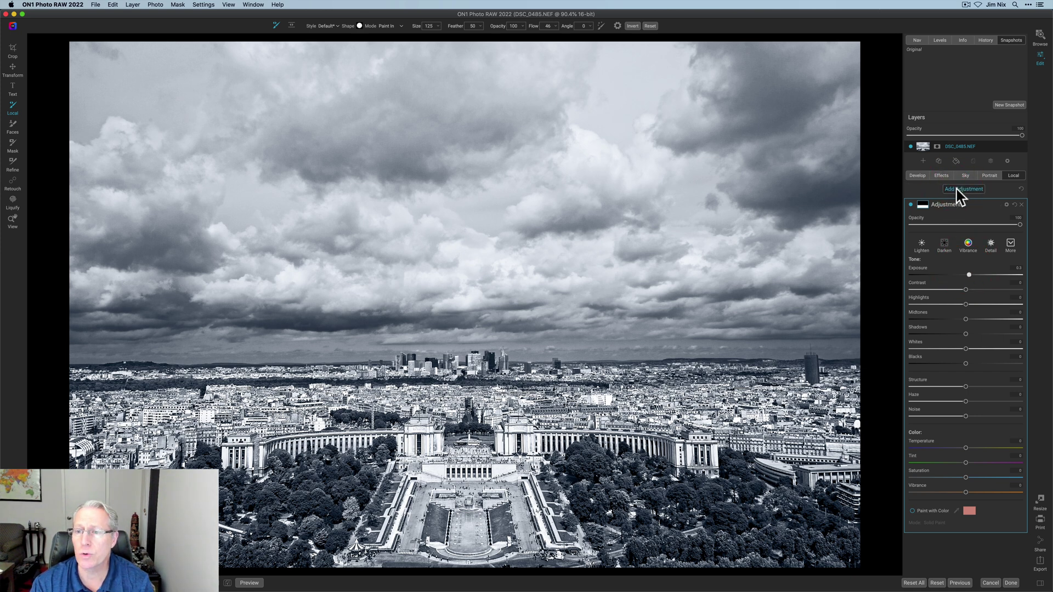
# Step: Paste the city mask into the new adjustment and invert it to target the sky
pyautogui.click(923, 208)
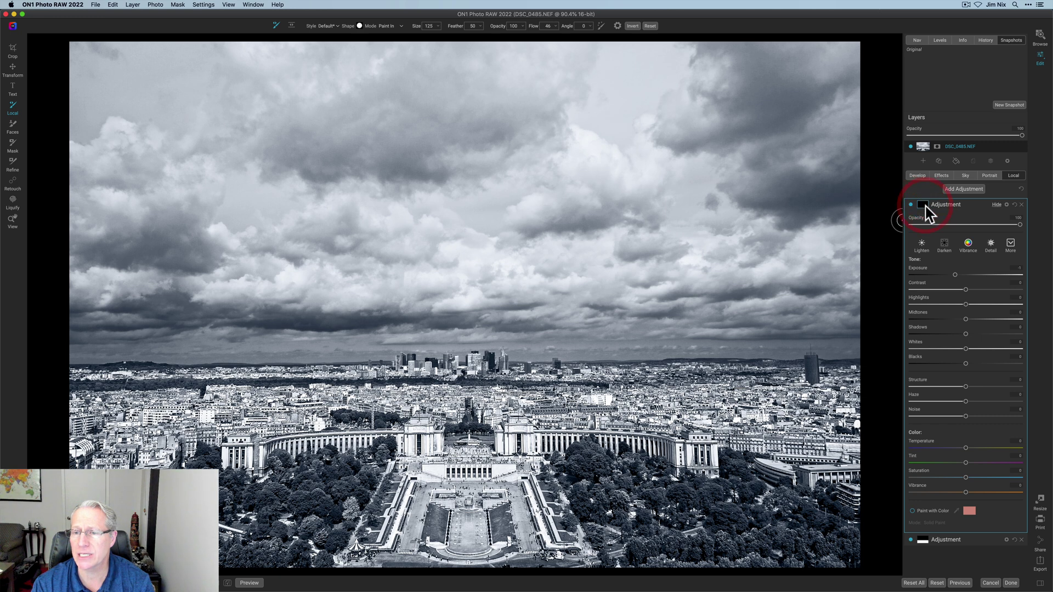
pyautogui.click(1003, 249)
pyautogui.click(1004, 257)
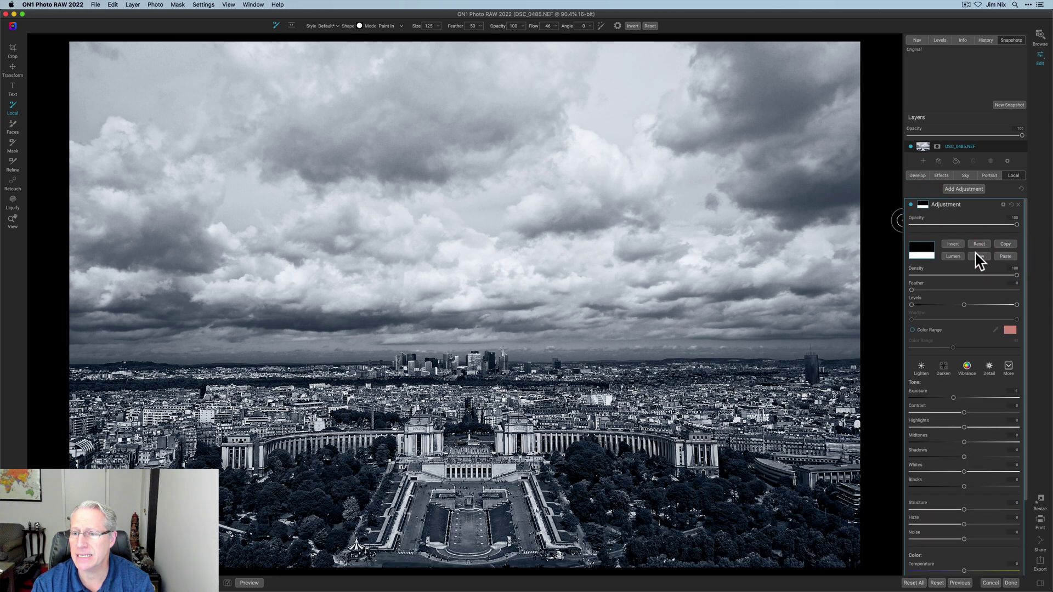
pyautogui.click(952, 245)
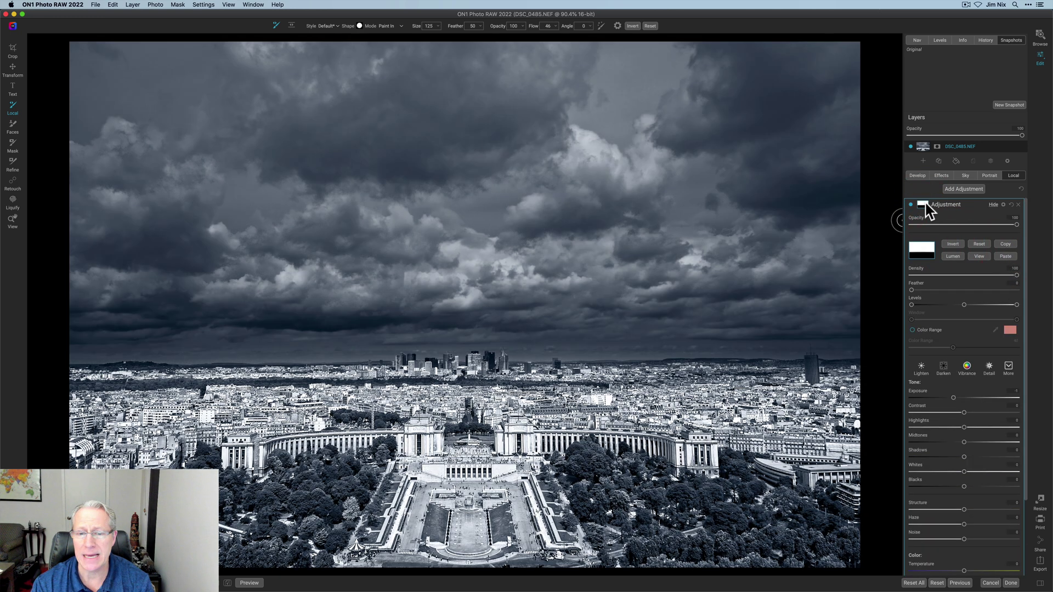
pyautogui.click(925, 207)
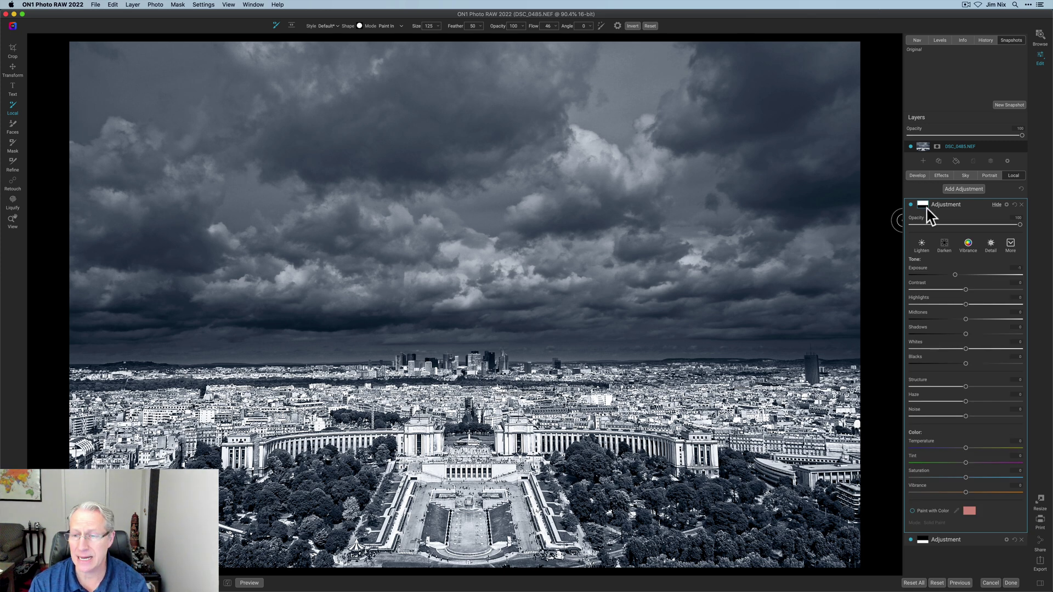
# Step: Darken the sky with Exposure -0.35 and Highlights -20, then collapse the layer
pyautogui.click(954, 275)
pyautogui.doubleClick(955, 276)
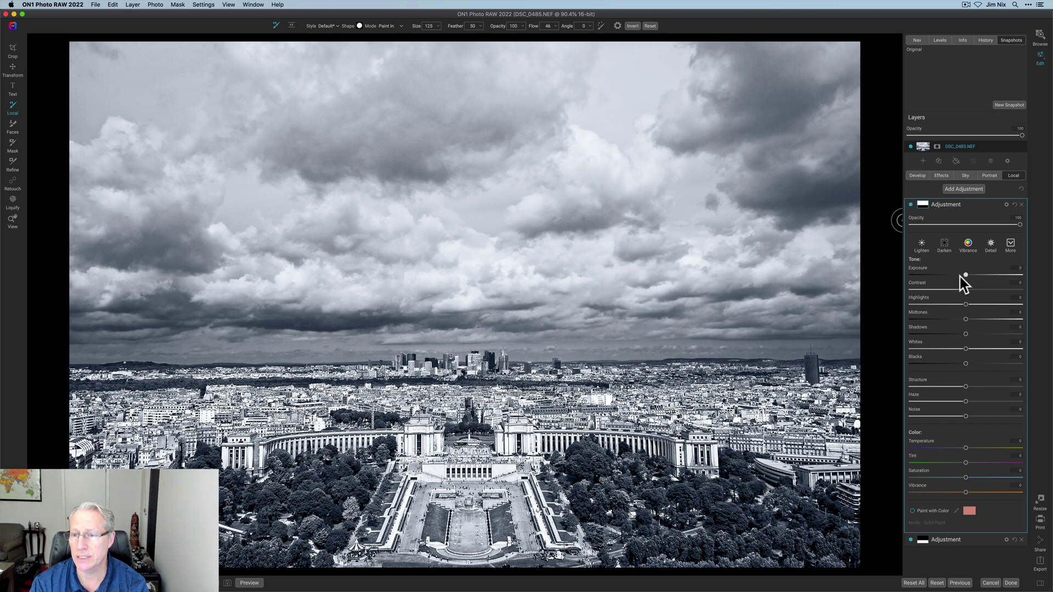
pyautogui.moveTo(966, 275); pyautogui.dragTo(962, 274)
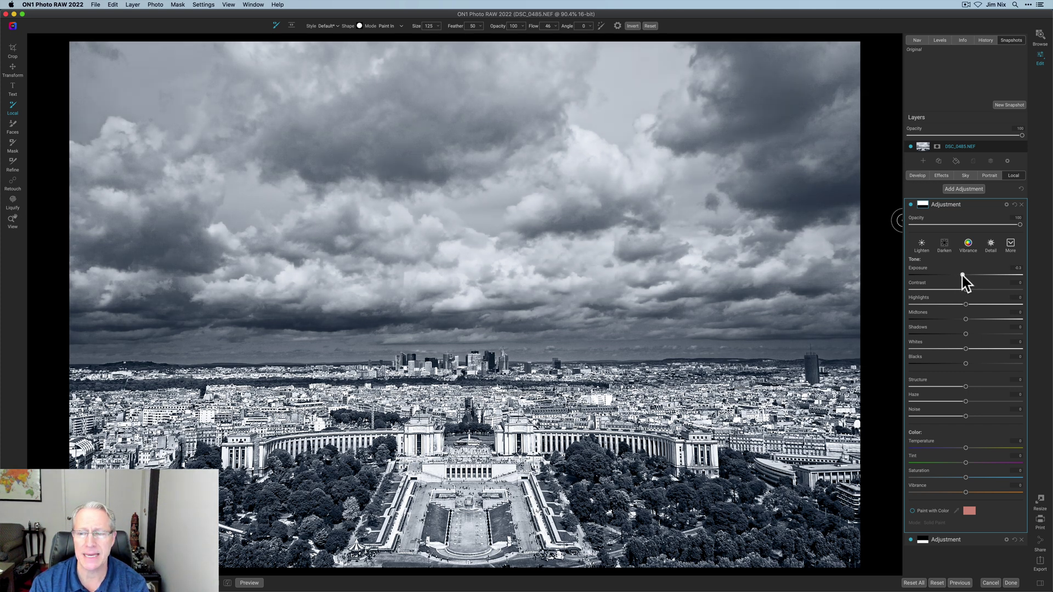
pyautogui.moveTo(962, 275); pyautogui.dragTo(962, 274)
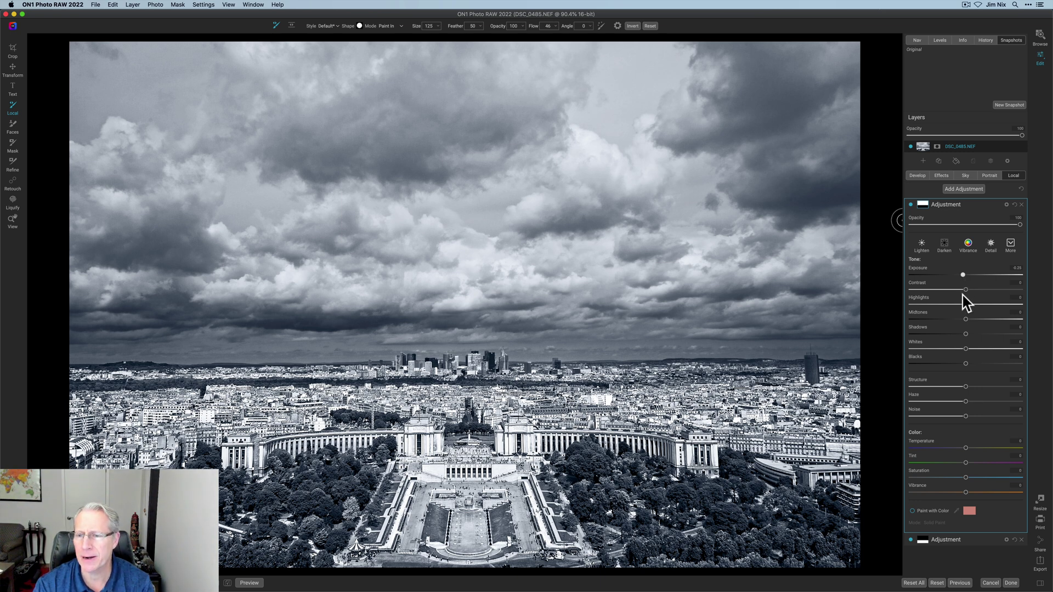
pyautogui.moveTo(966, 304); pyautogui.dragTo(954, 304)
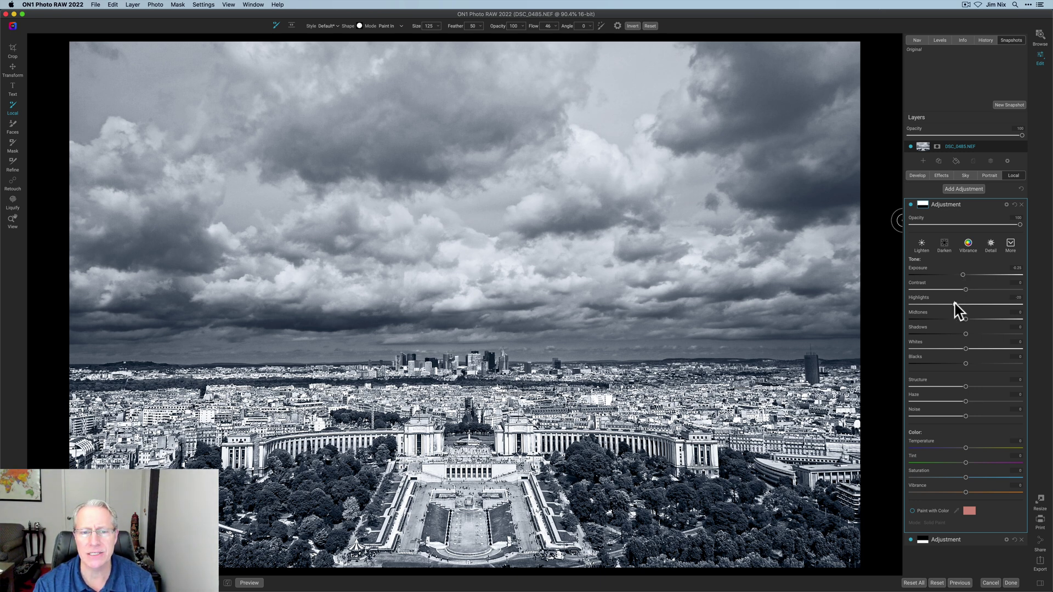
pyautogui.click(955, 304)
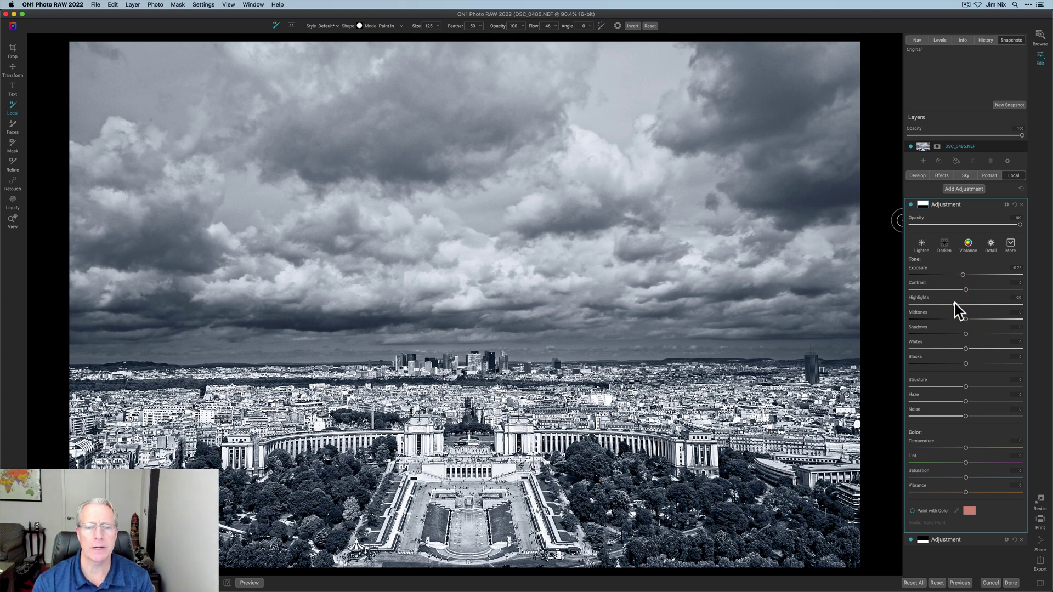
pyautogui.click(970, 212)
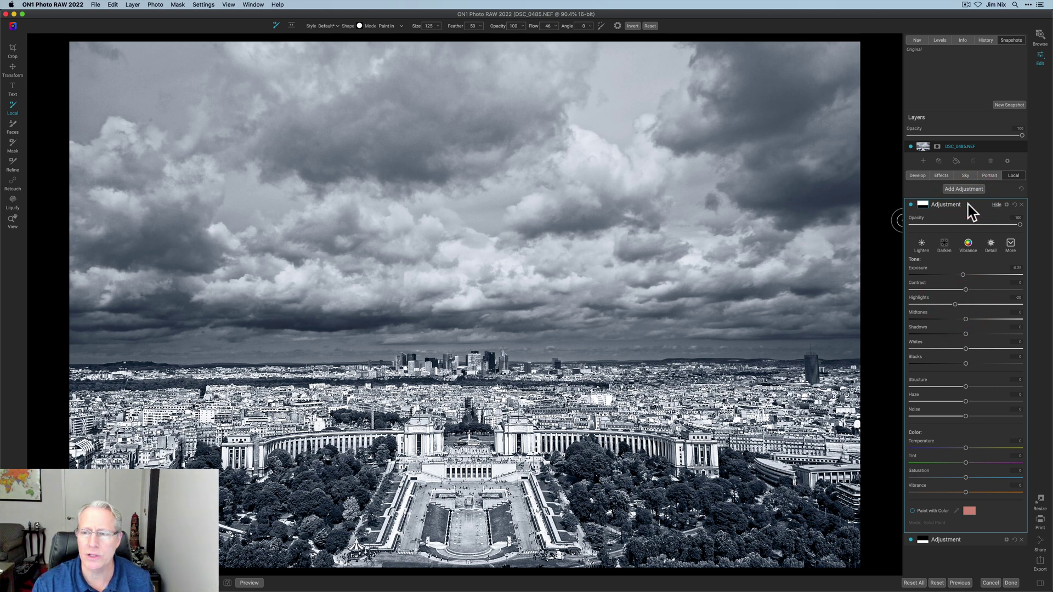
pyautogui.click(969, 212)
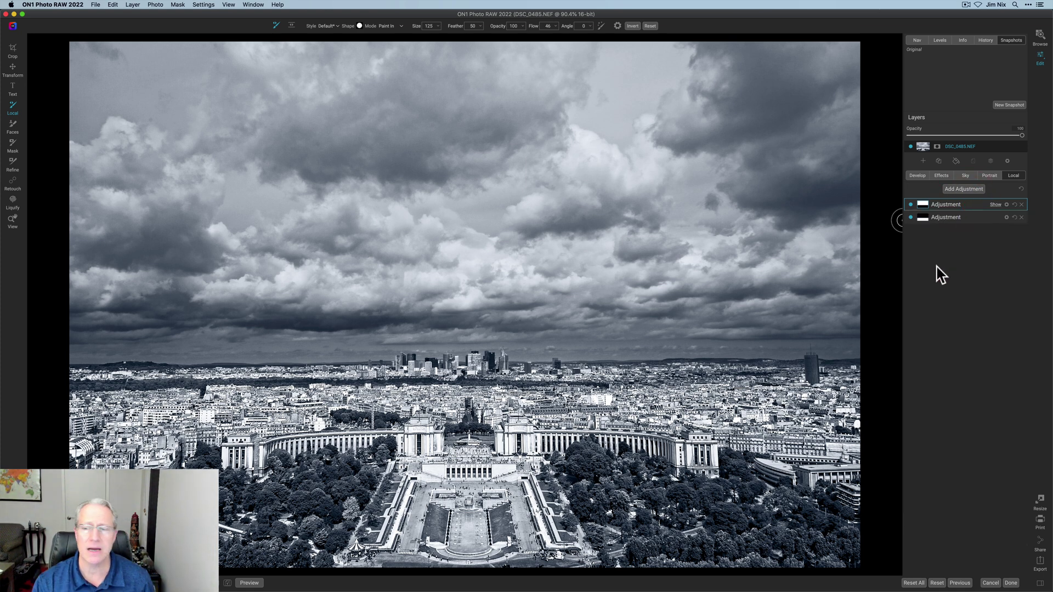
# Step: Return to the Effects stack and collapse the Split Tone filter's settings
pyautogui.click(941, 176)
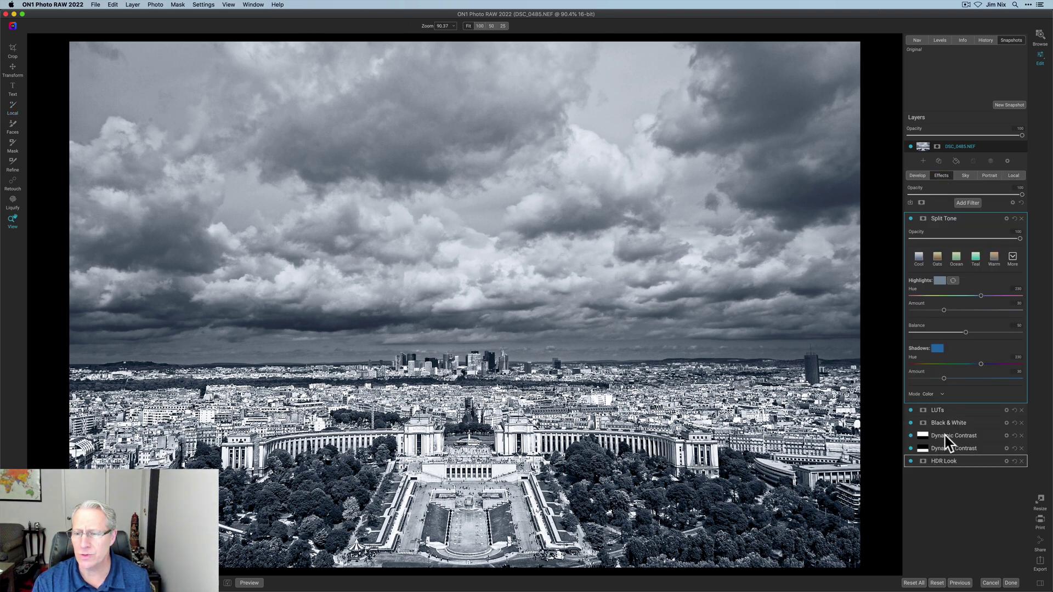
pyautogui.click(946, 219)
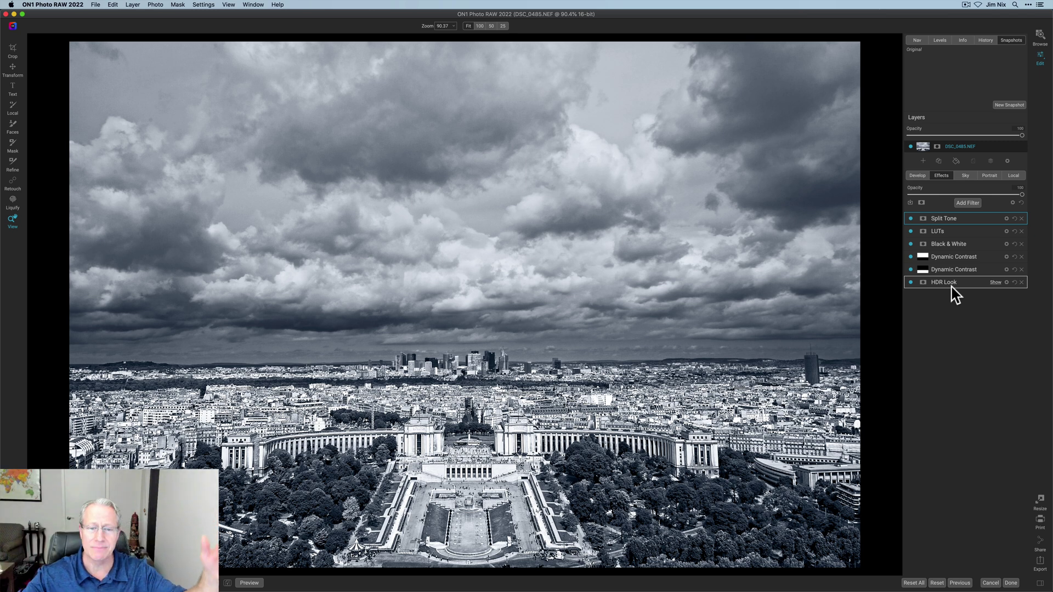
pyautogui.press('p')
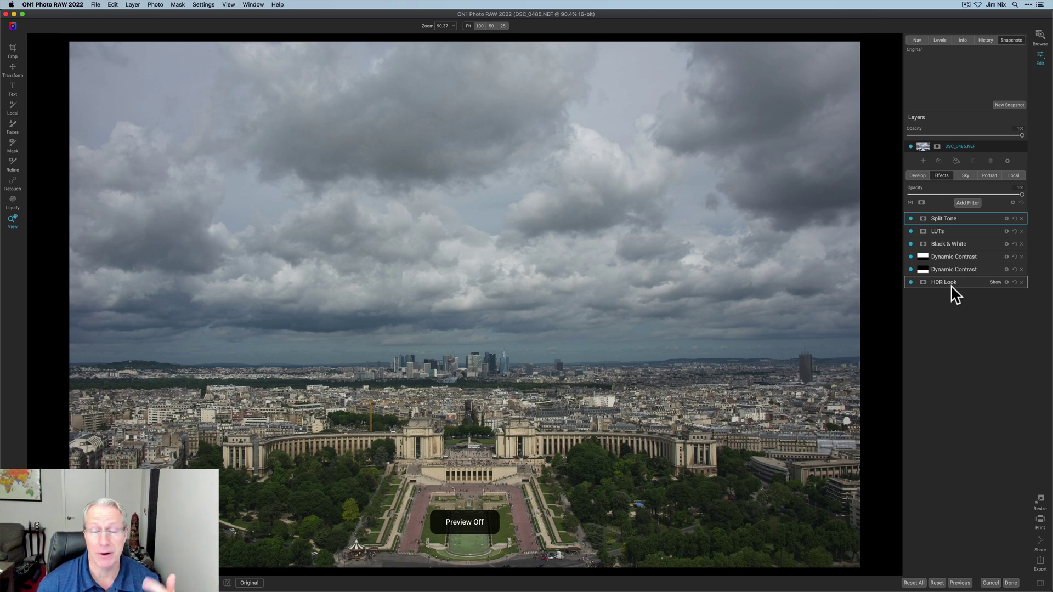
pyautogui.press('\\')
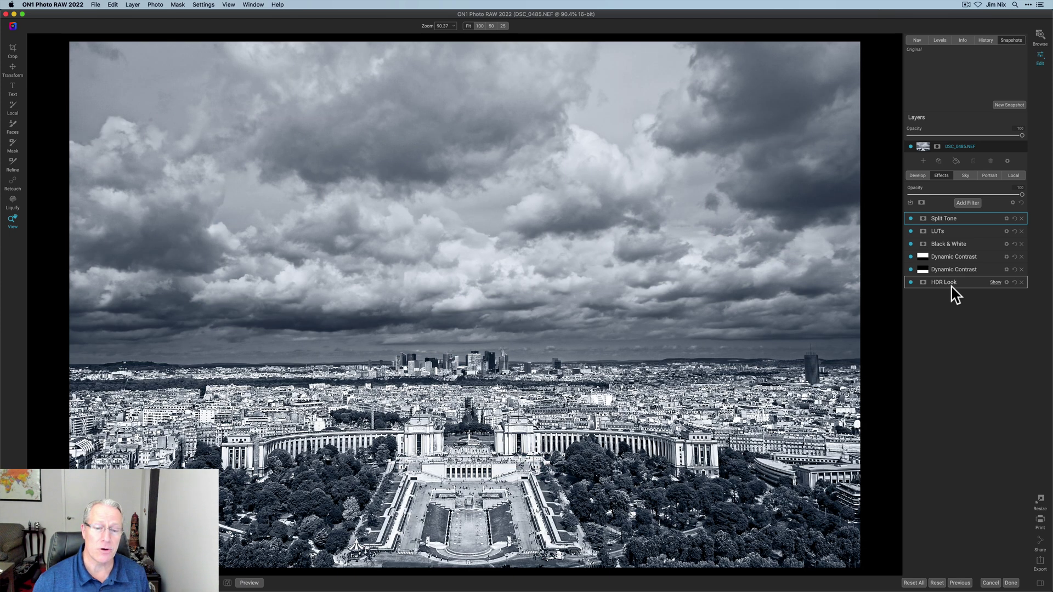